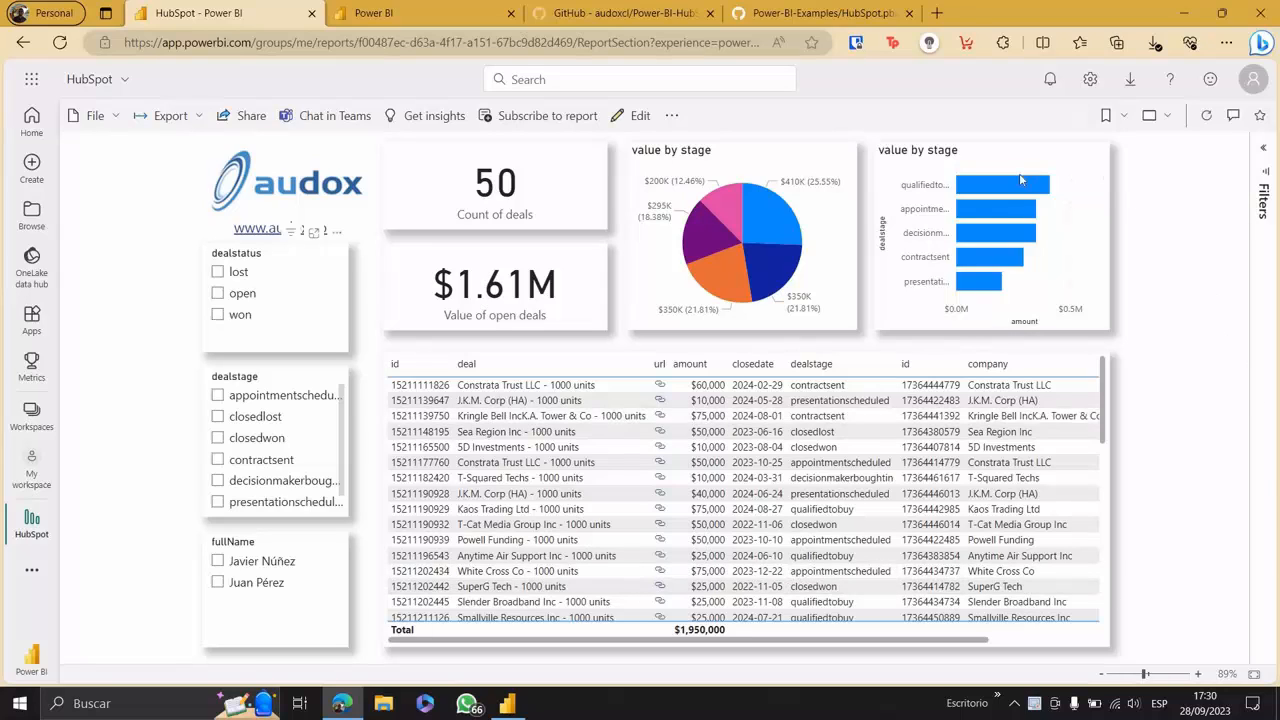
Show the HubSpot report in full screen and filter it to deals with the open status.
click(1163, 116)
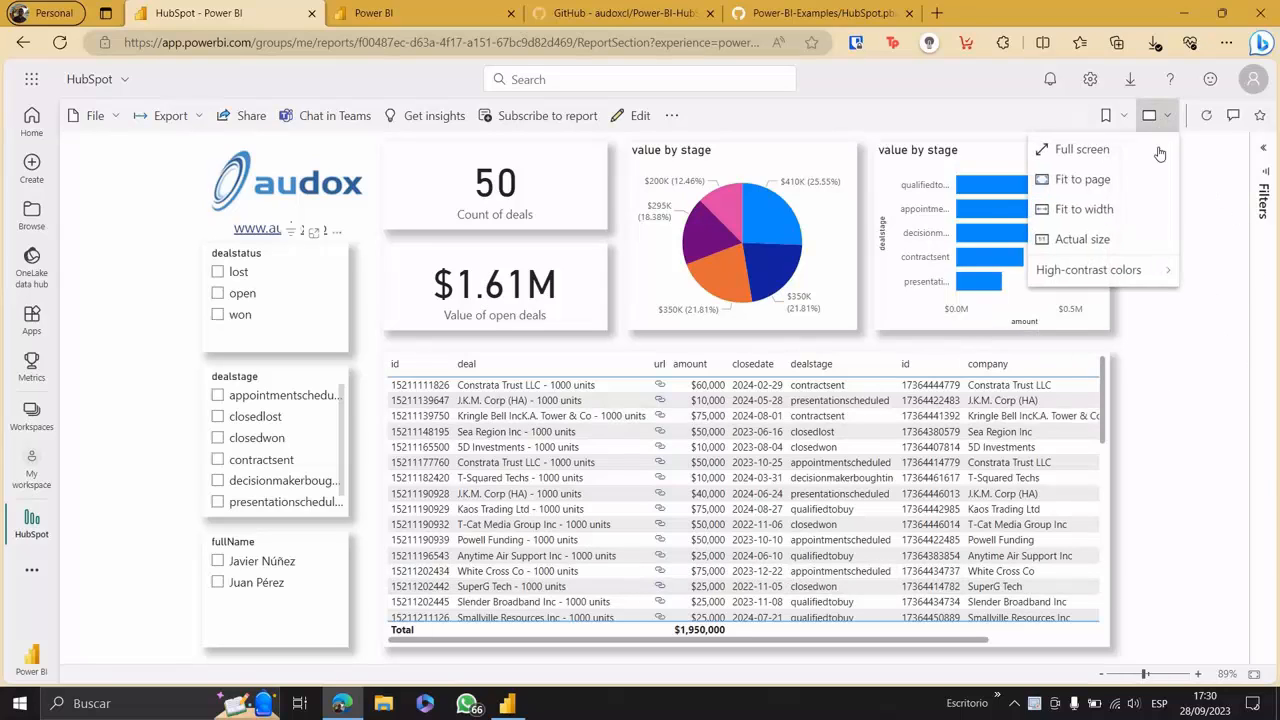
click(1158, 150)
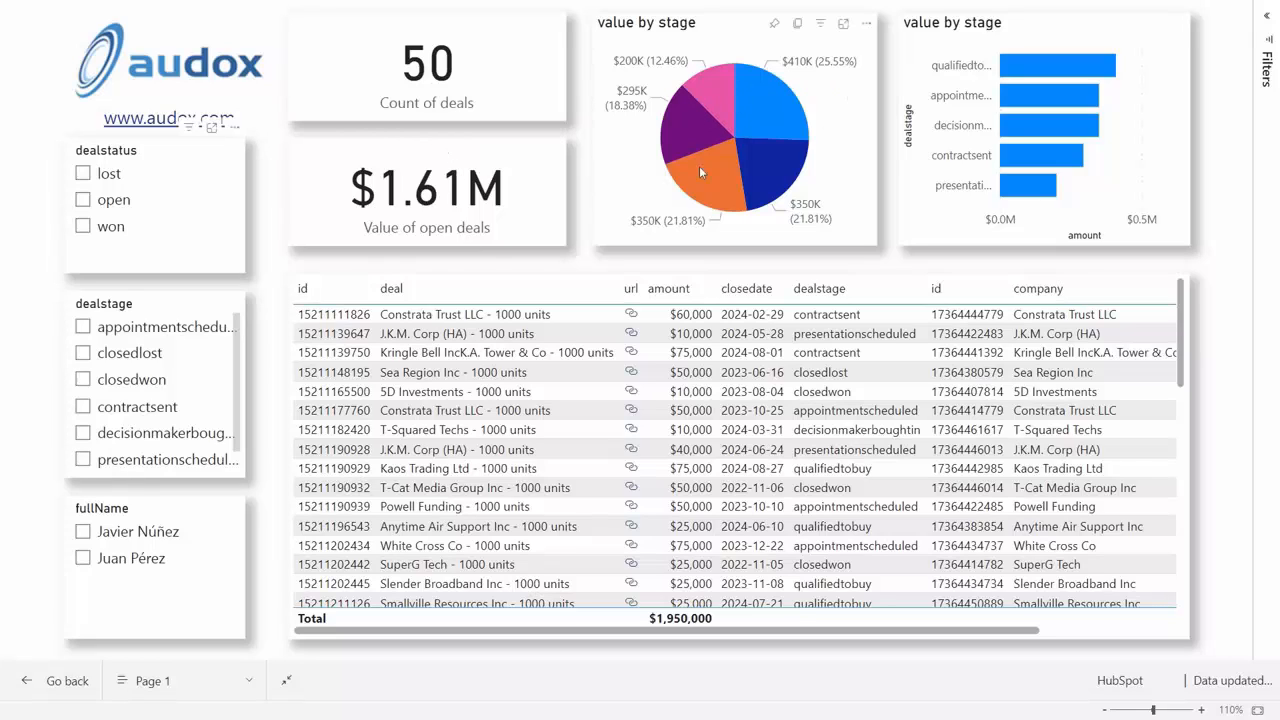
mouse_move(717, 178)
click(99, 200)
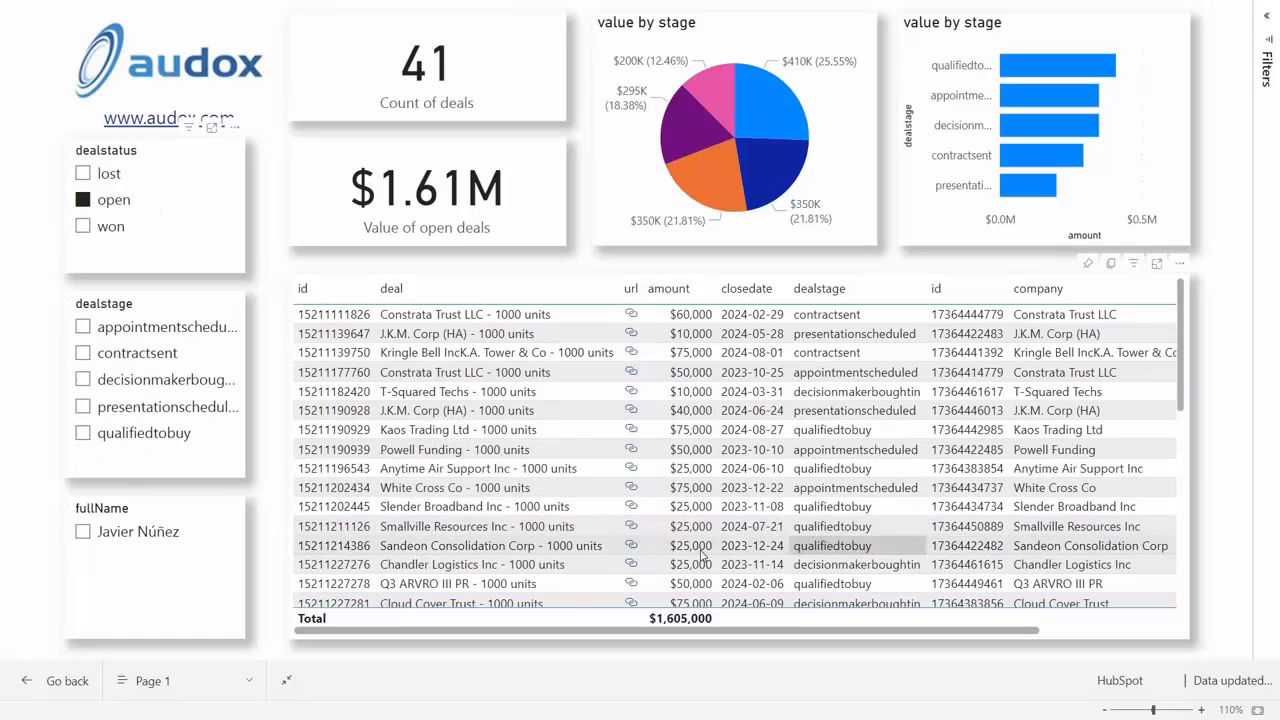
Open the Smallville Resources Inc deal in HubSpot from its link in the report table and set the deal amount to $30,000.
click(630, 527)
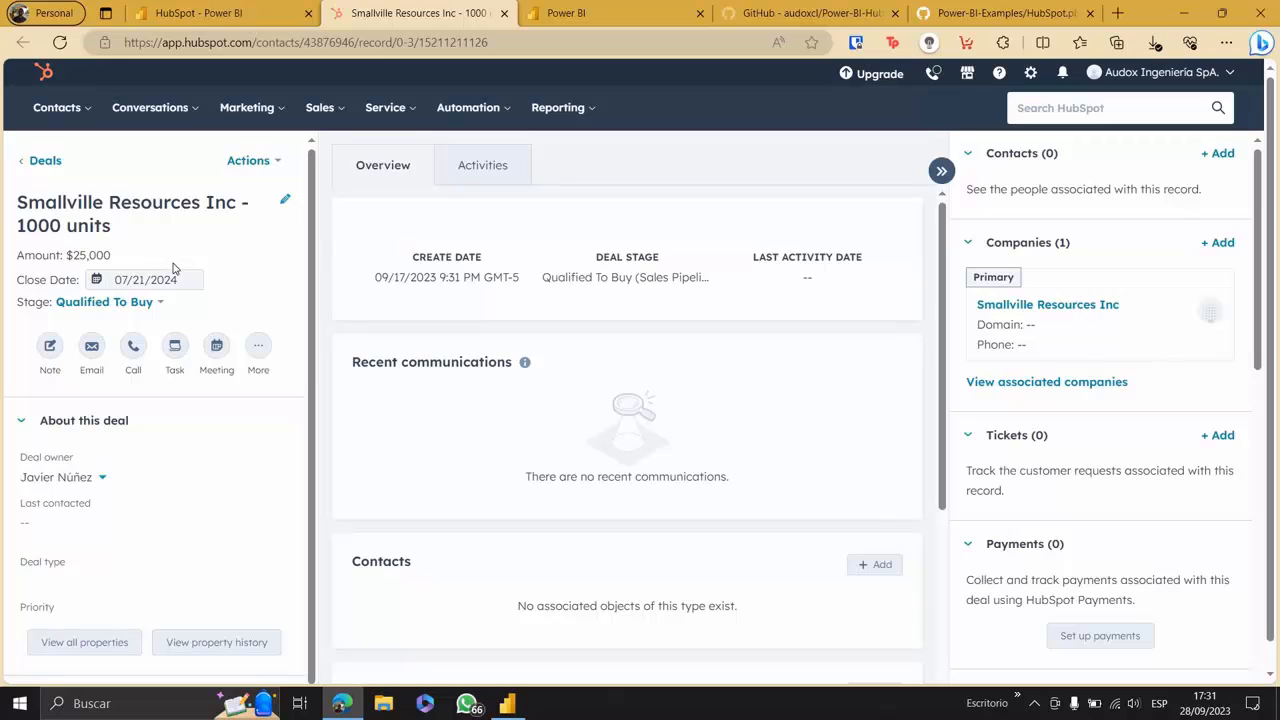
click(285, 200)
drag(321, 380, 308, 380)
text(30)
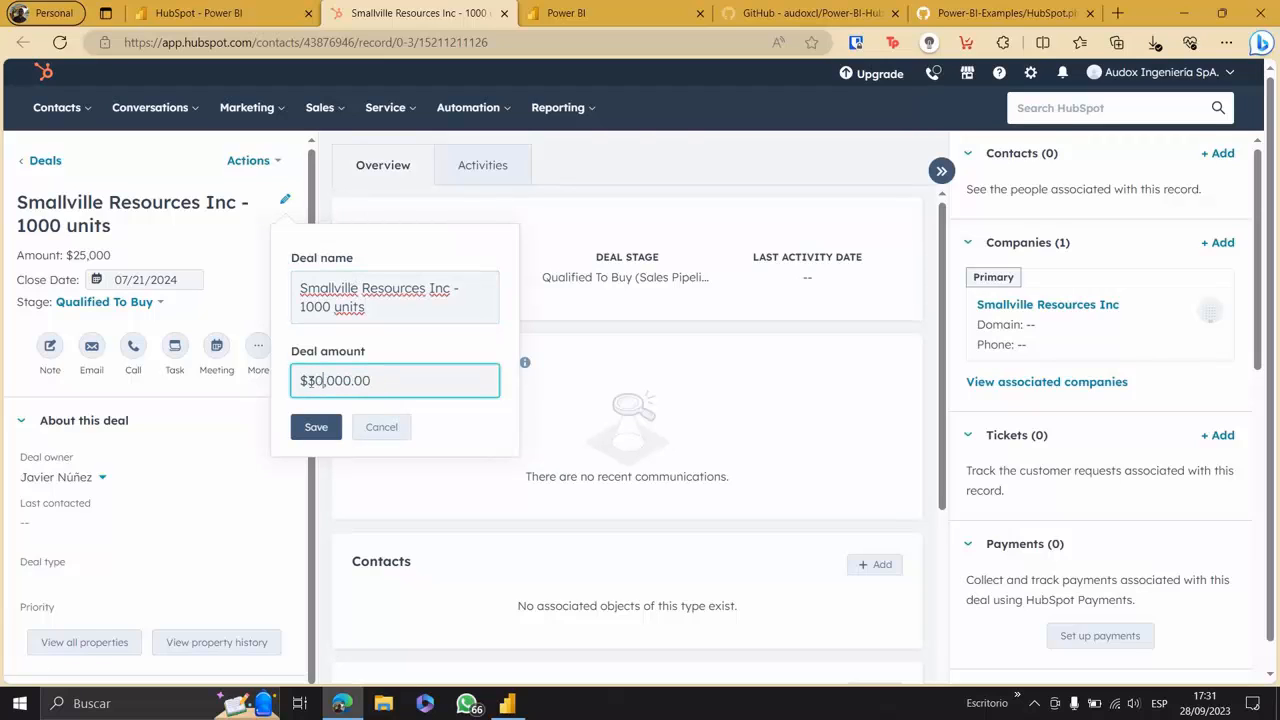
click(326, 427)
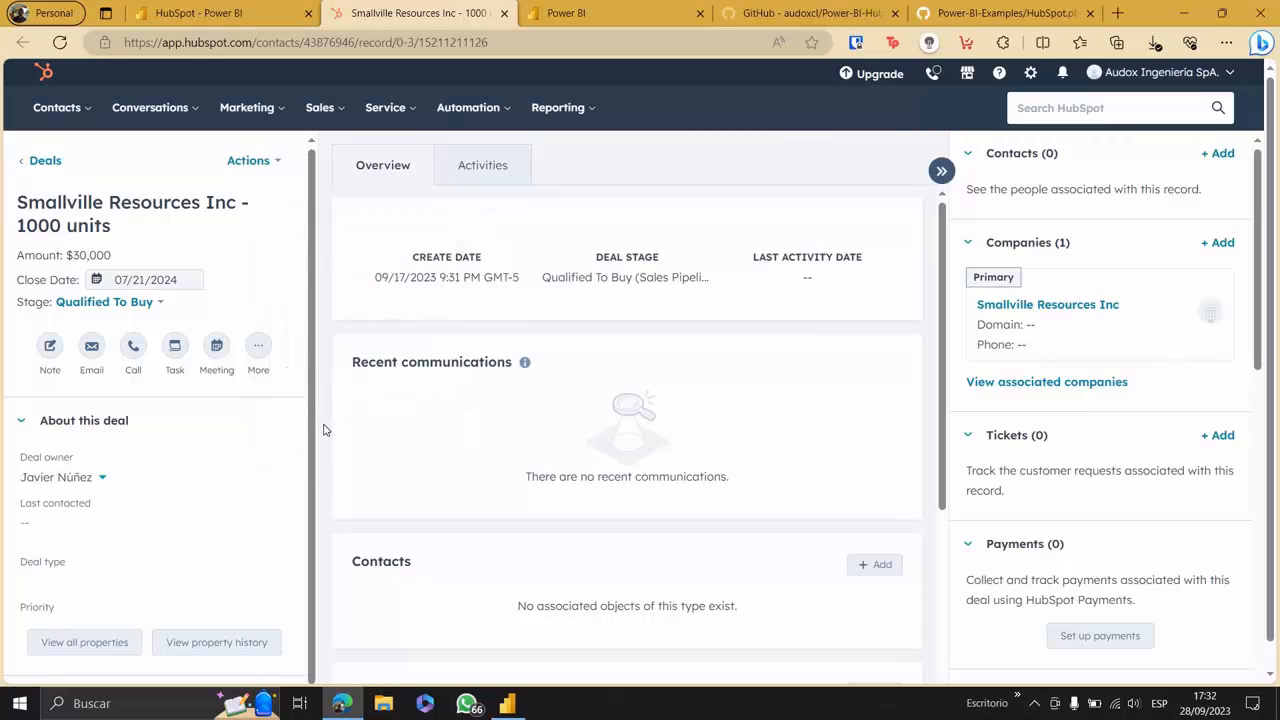
Refresh the HubSpot dataset in My workspace and reload the visuals of the HubSpot report.
click(668, 10)
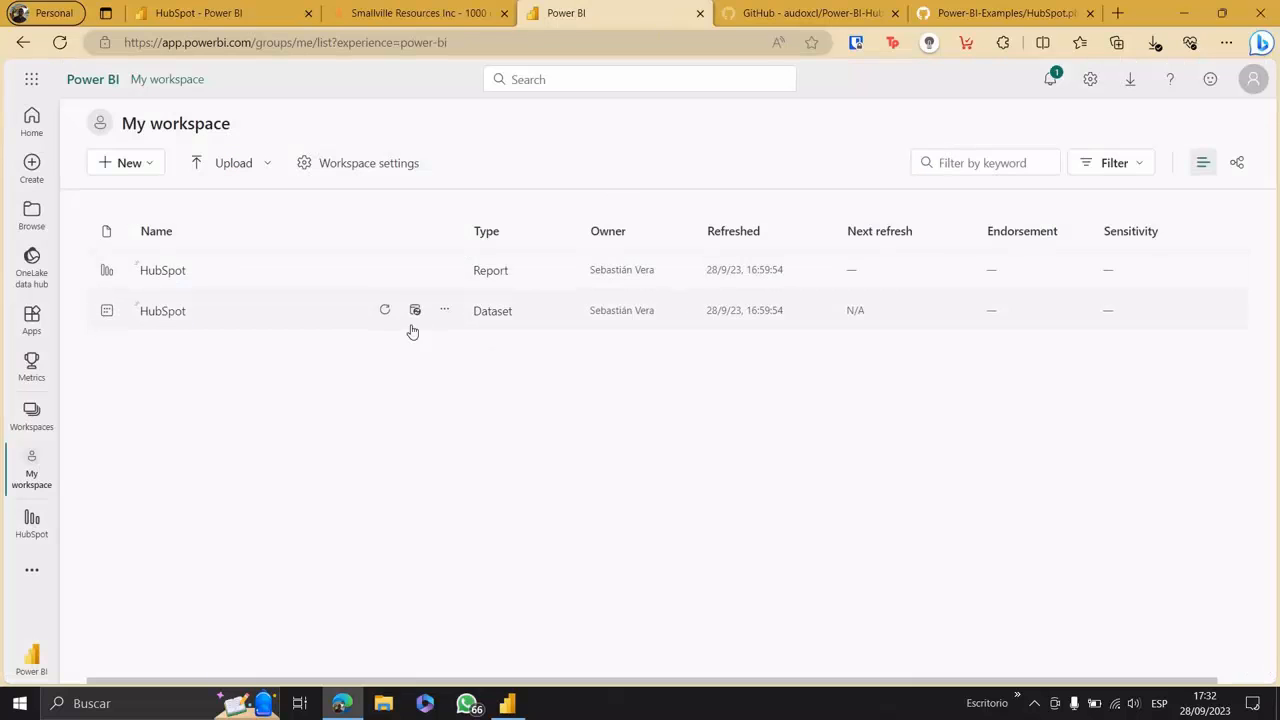
click(381, 311)
click(272, 10)
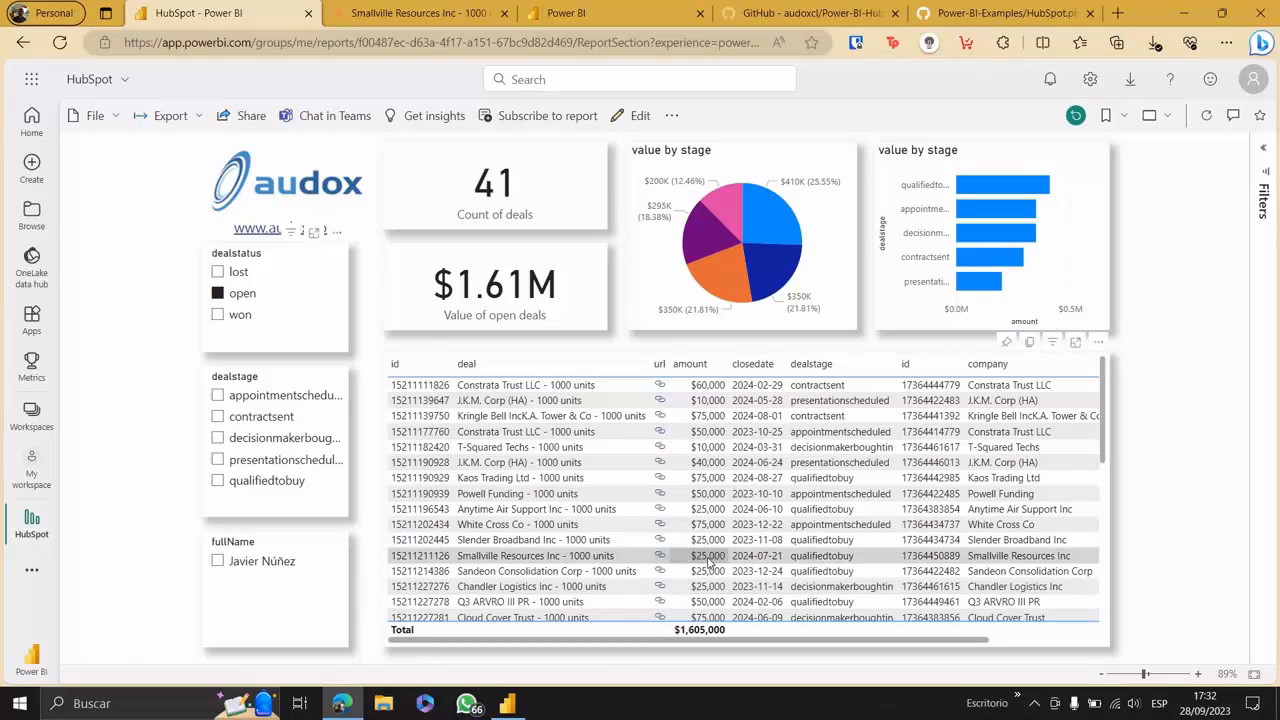
click(1207, 117)
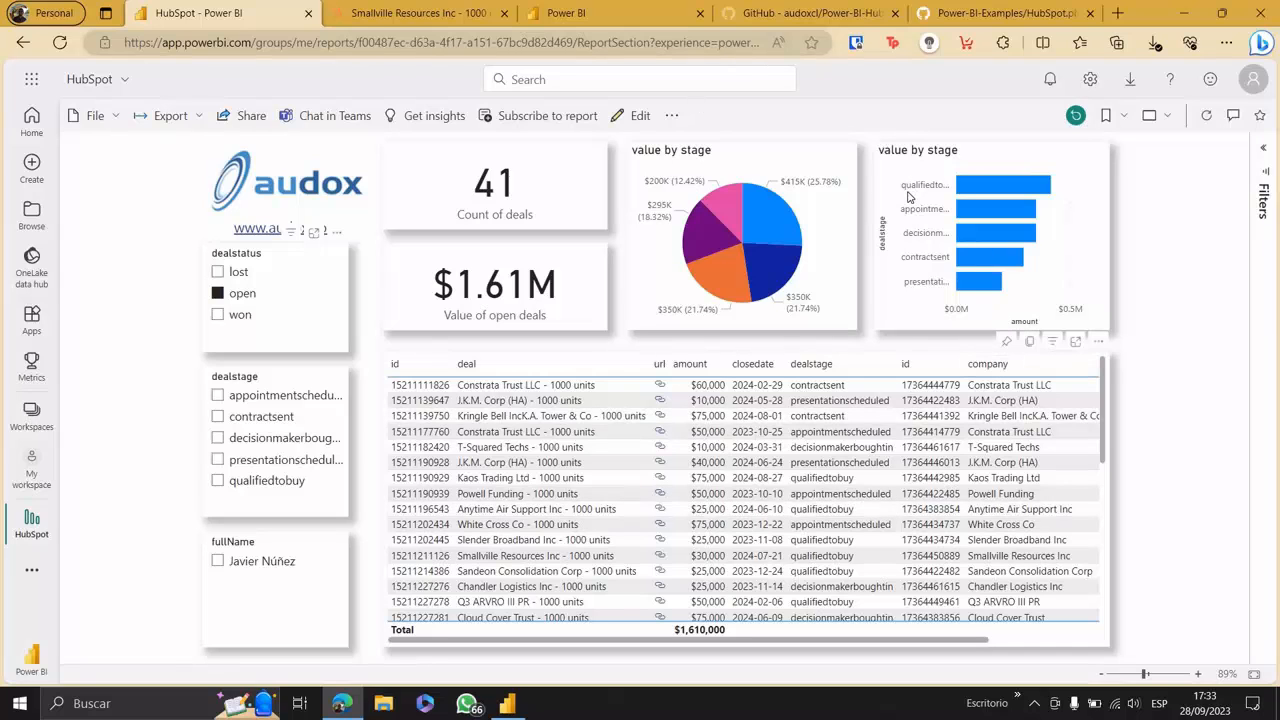
Look over the Power BI HubSpot Connector readme and the HubSpot.pbix template page on GitHub.
click(800, 9)
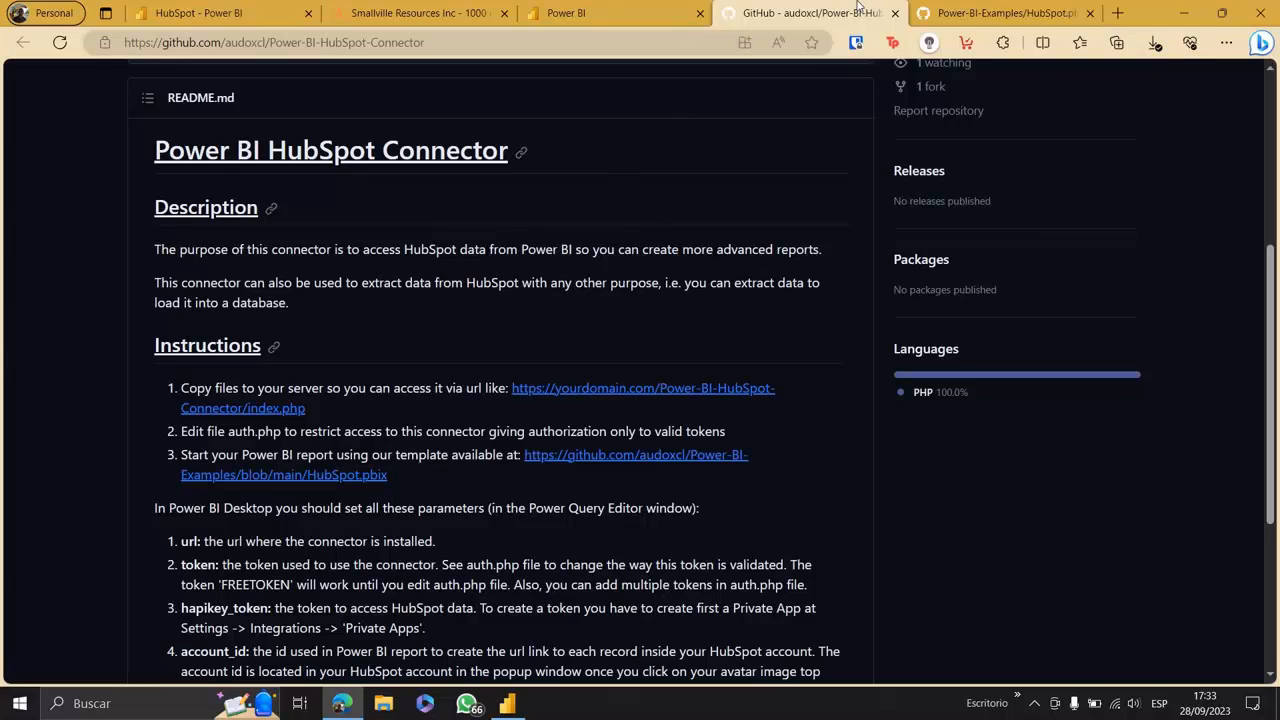
click(933, 10)
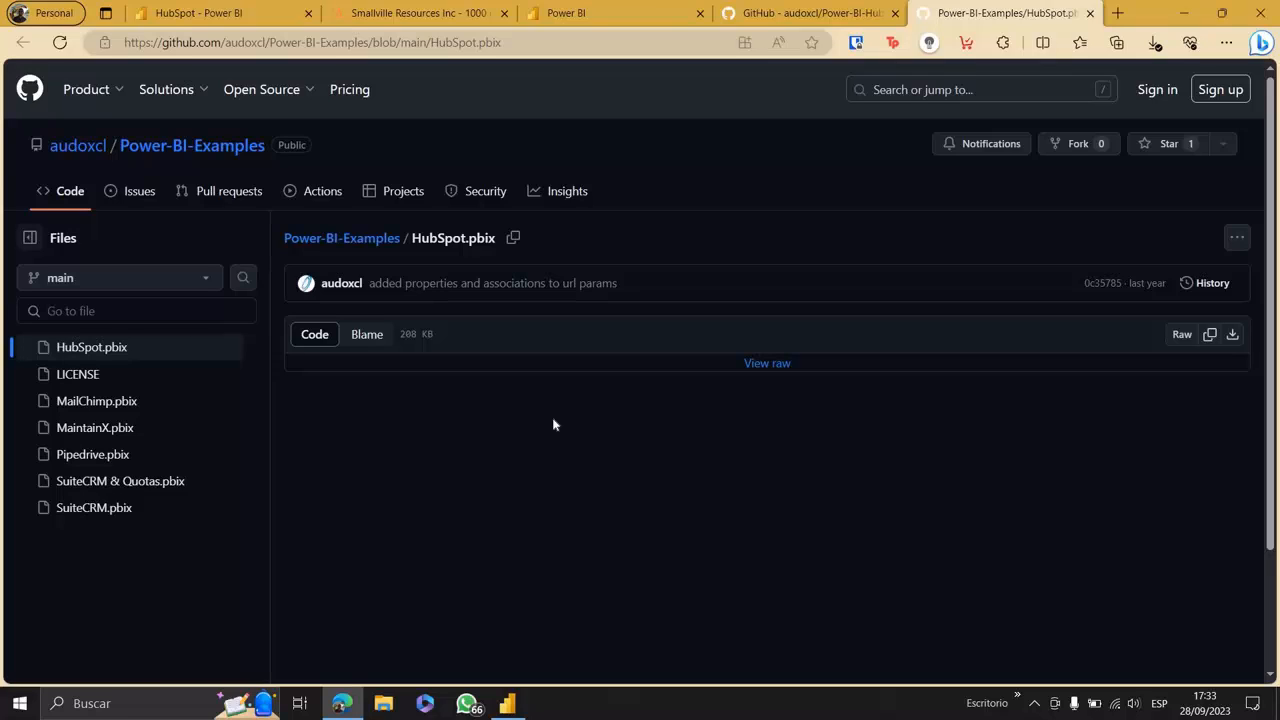
Switch to Power BI Desktop and open the report's queries in a maximized Power Query Editor.
click(507, 703)
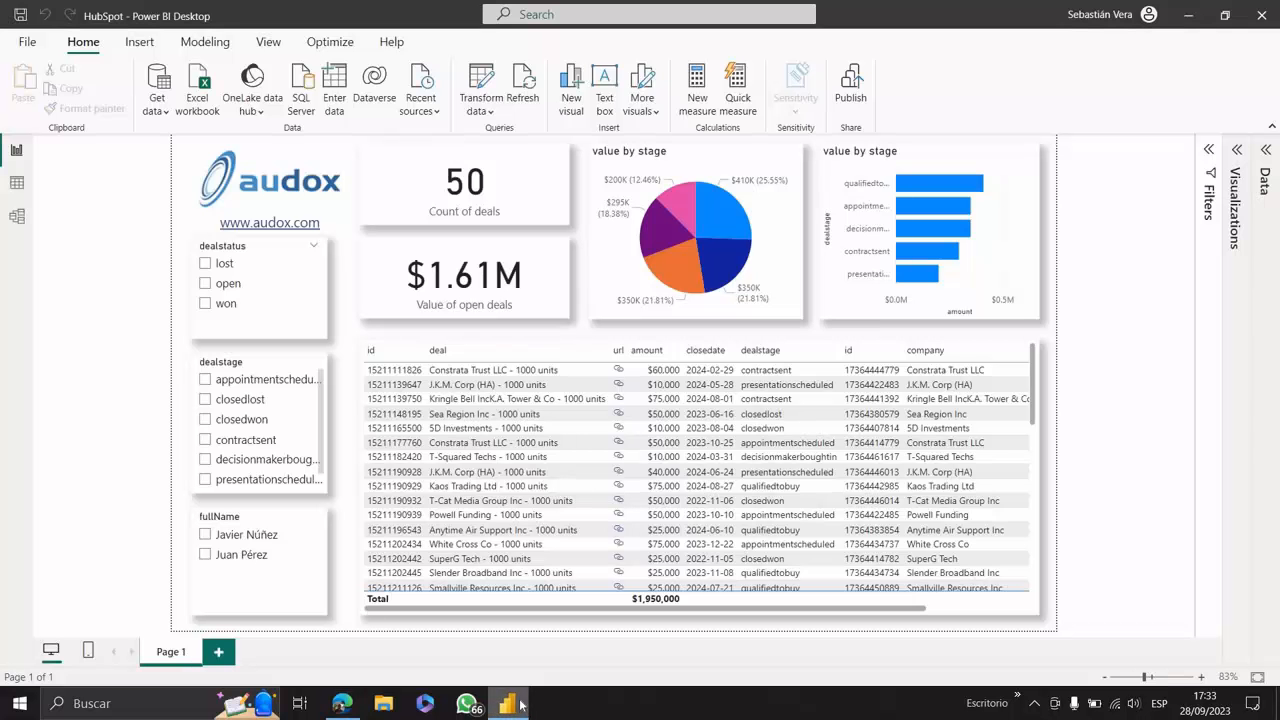
click(481, 75)
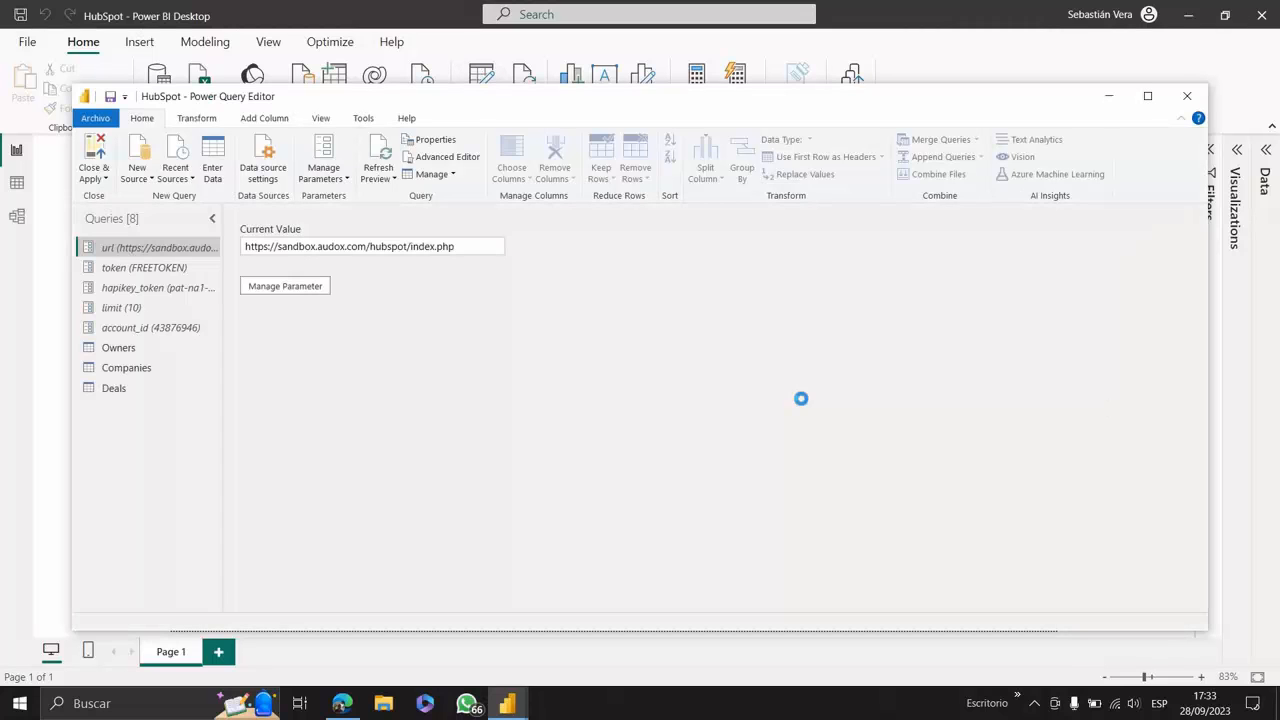
click(1147, 96)
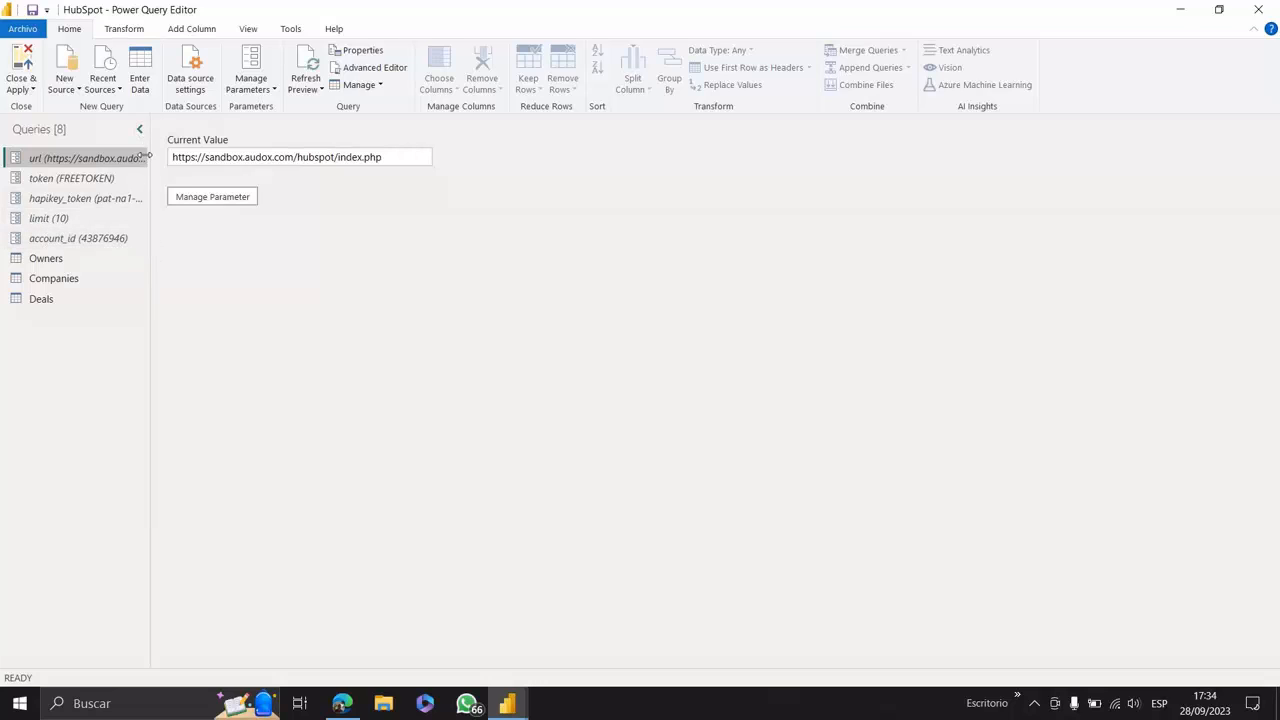
Review the url, token, limit and account_id parameters of the connector.
click(198, 157)
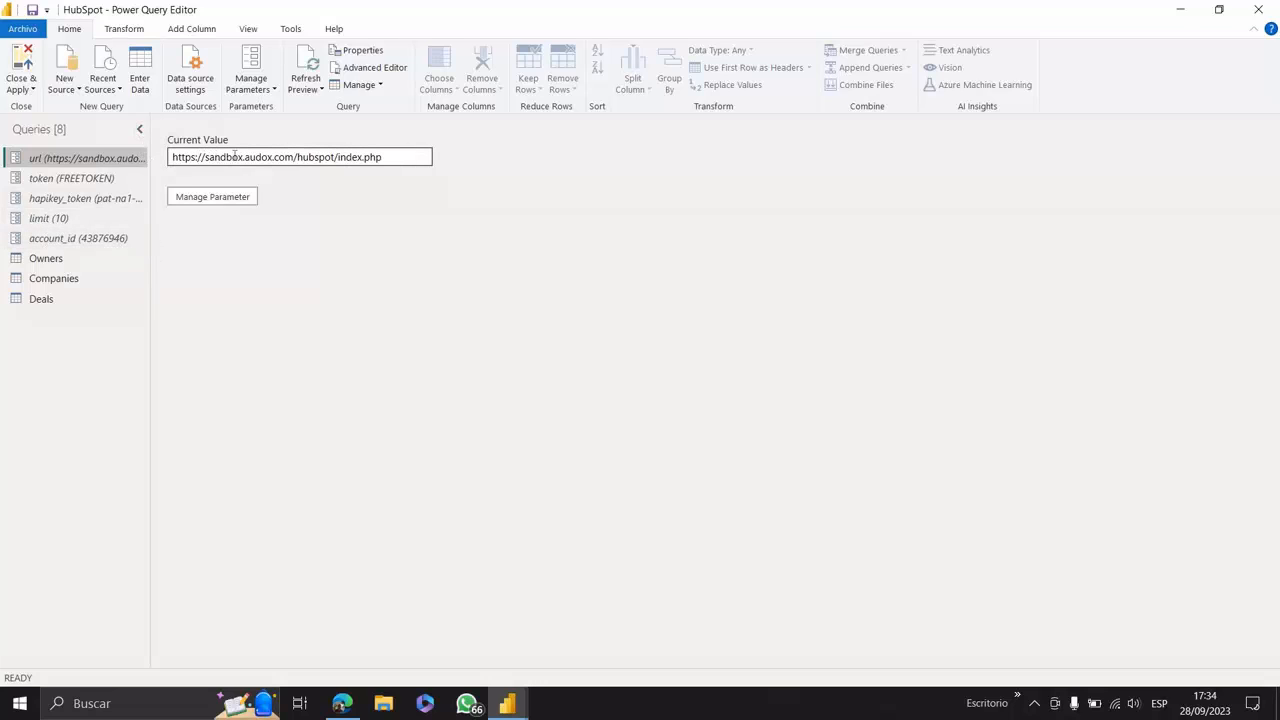
click(127, 186)
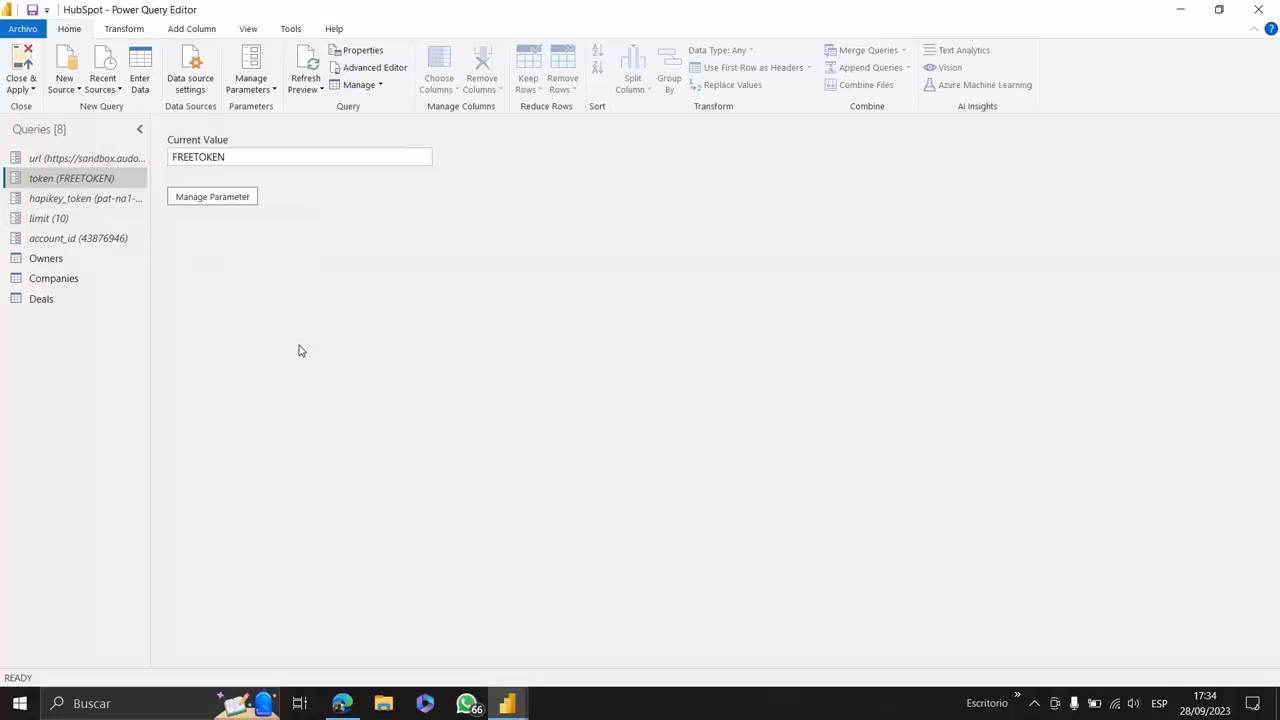
click(108, 226)
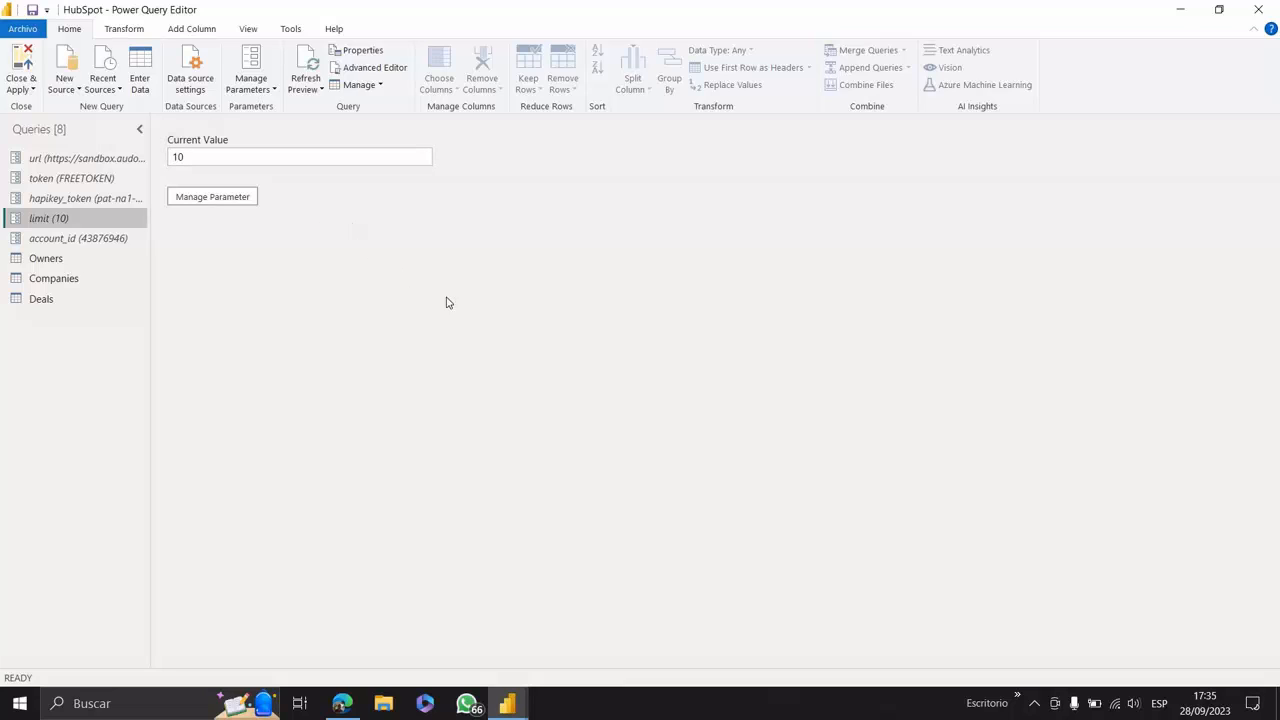
click(45, 240)
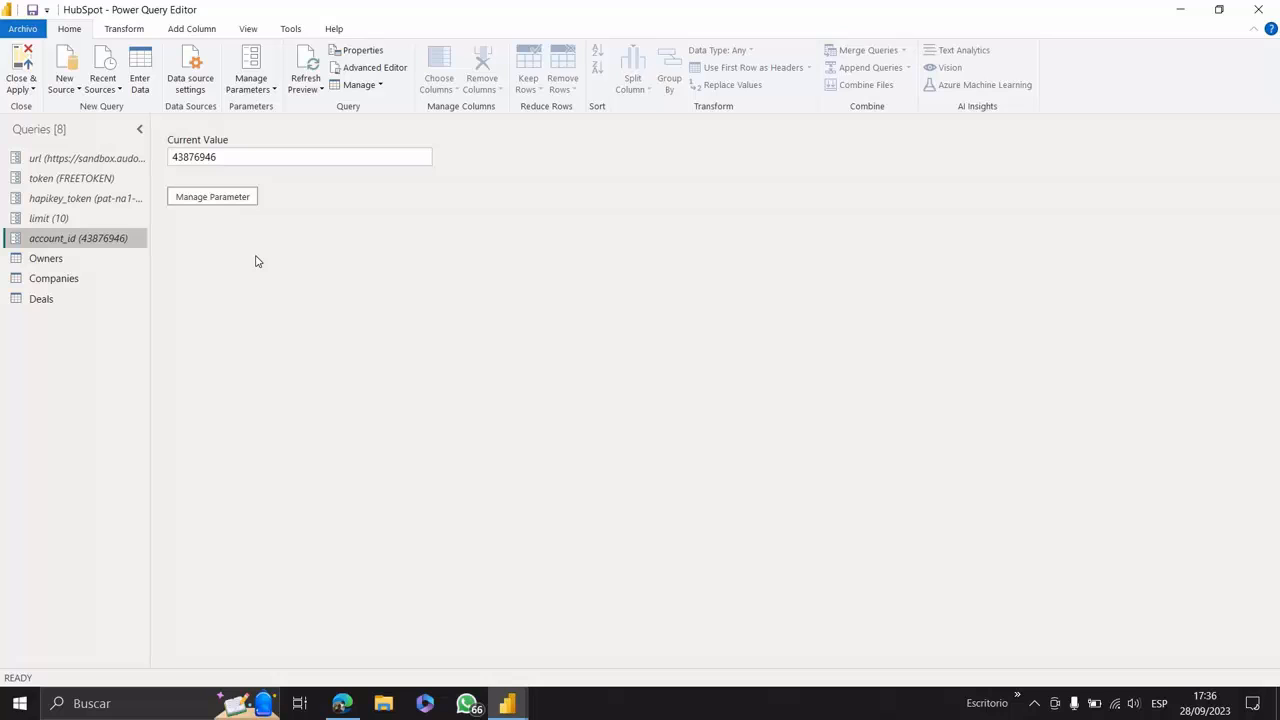
Switch to HubSpot and locate the account ID in the record's web address and the account details, then return to Power Query Editor.
click(342, 703)
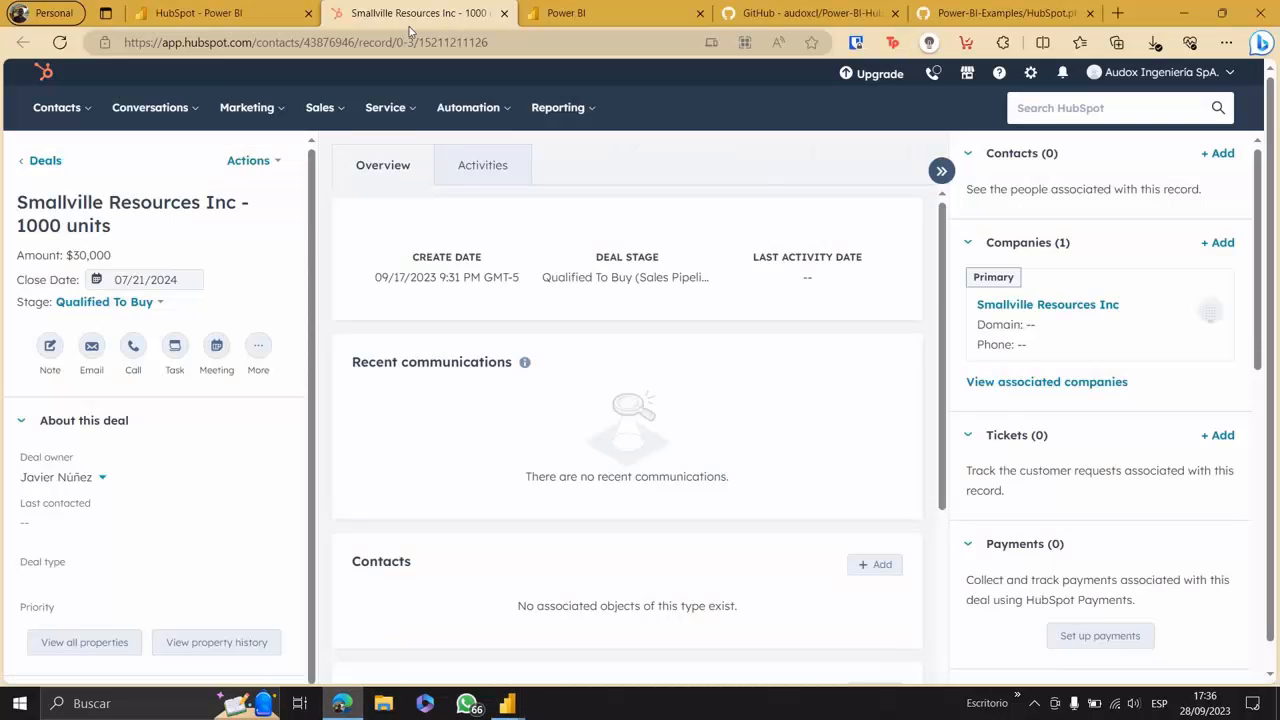
double_click(340, 42)
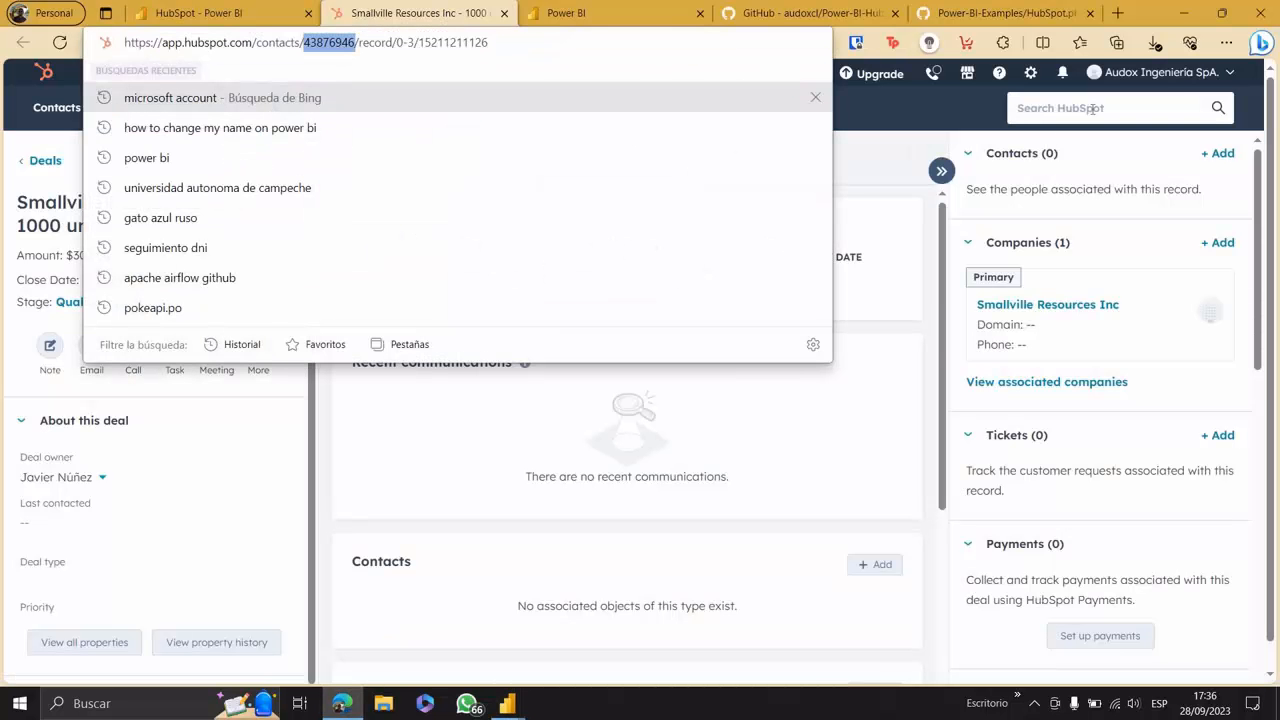
click(1180, 78)
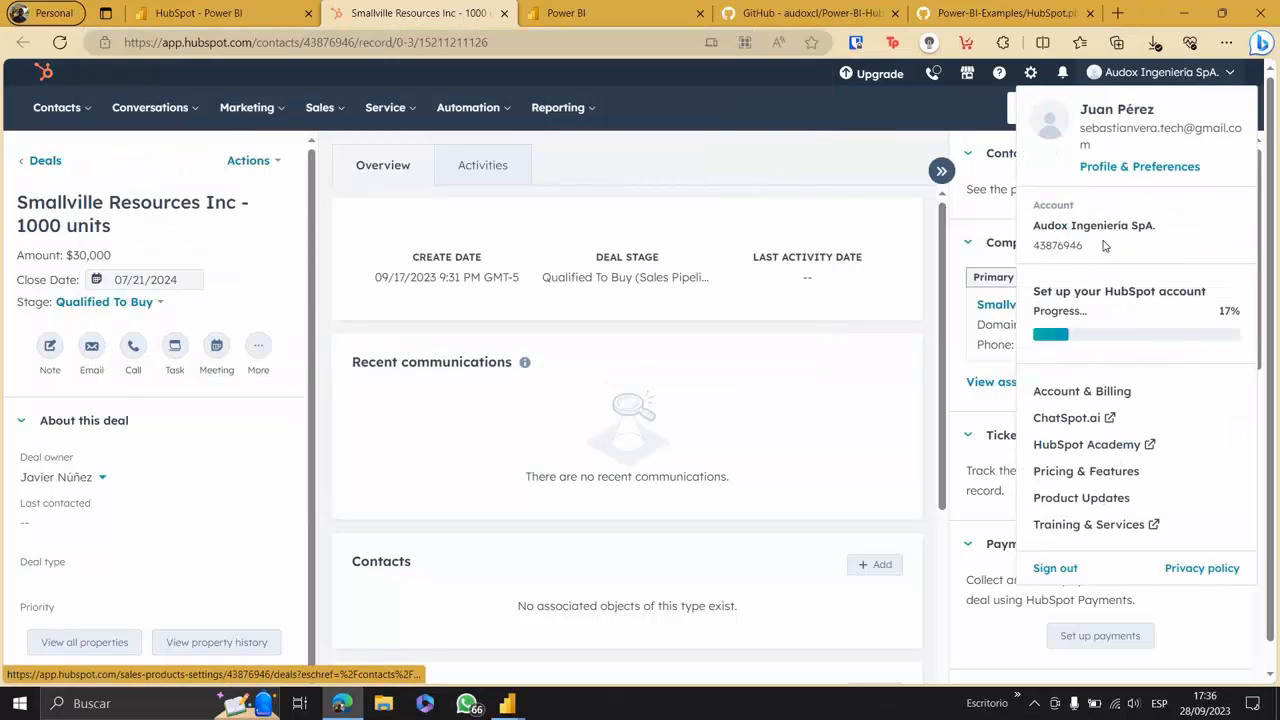
click(1182, 10)
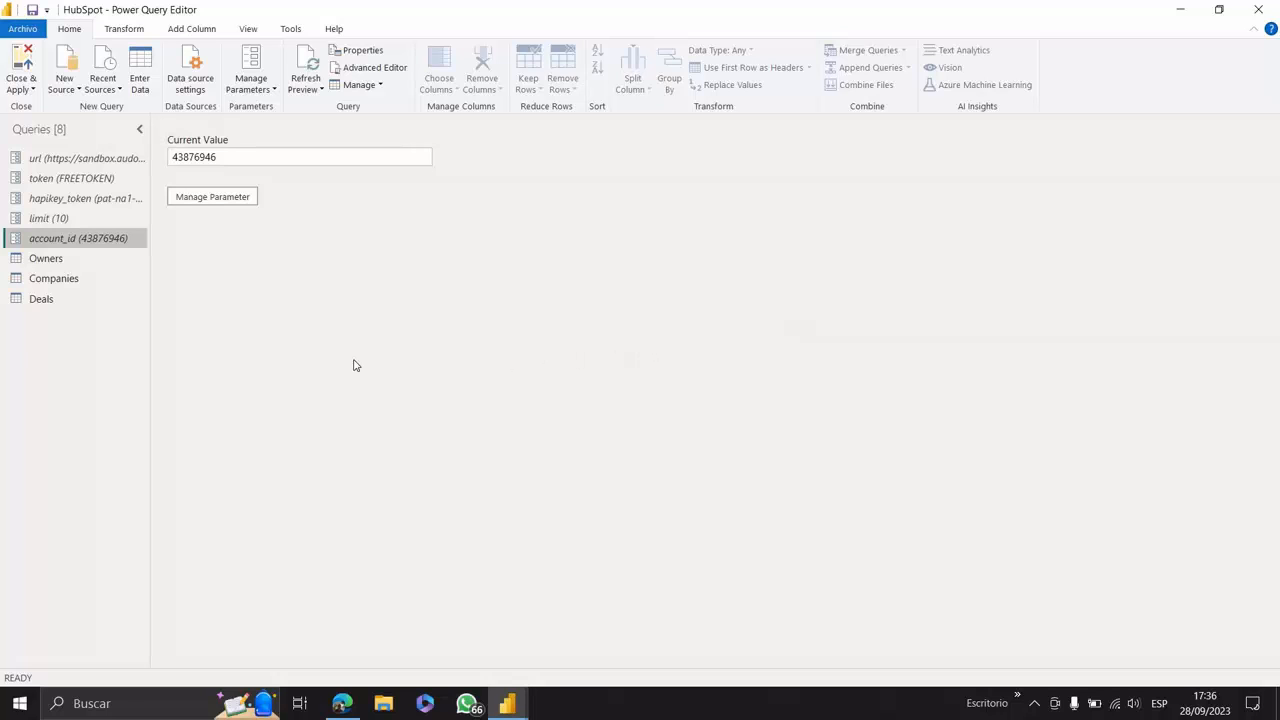
Open the Deals query's code in the Advanced Editor and examine the url, action, object, hapikey and limit parts of the Source line.
click(52, 308)
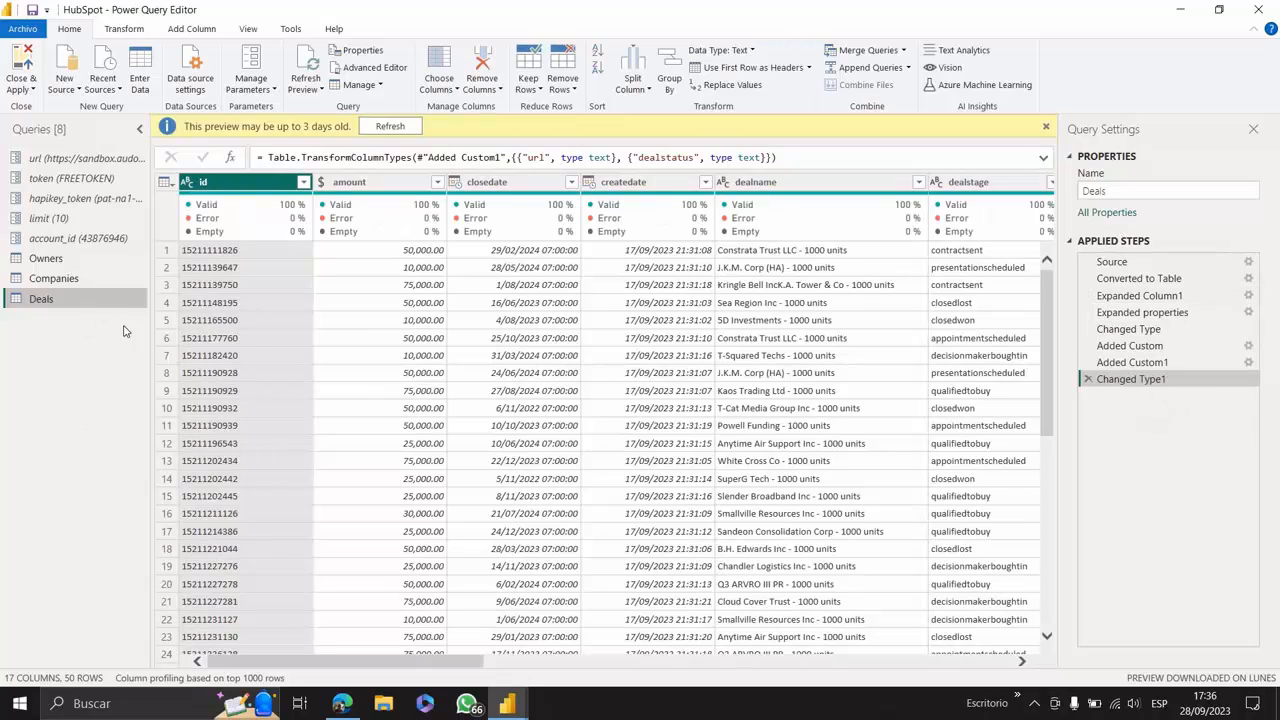
right_click(90, 304)
click(205, 563)
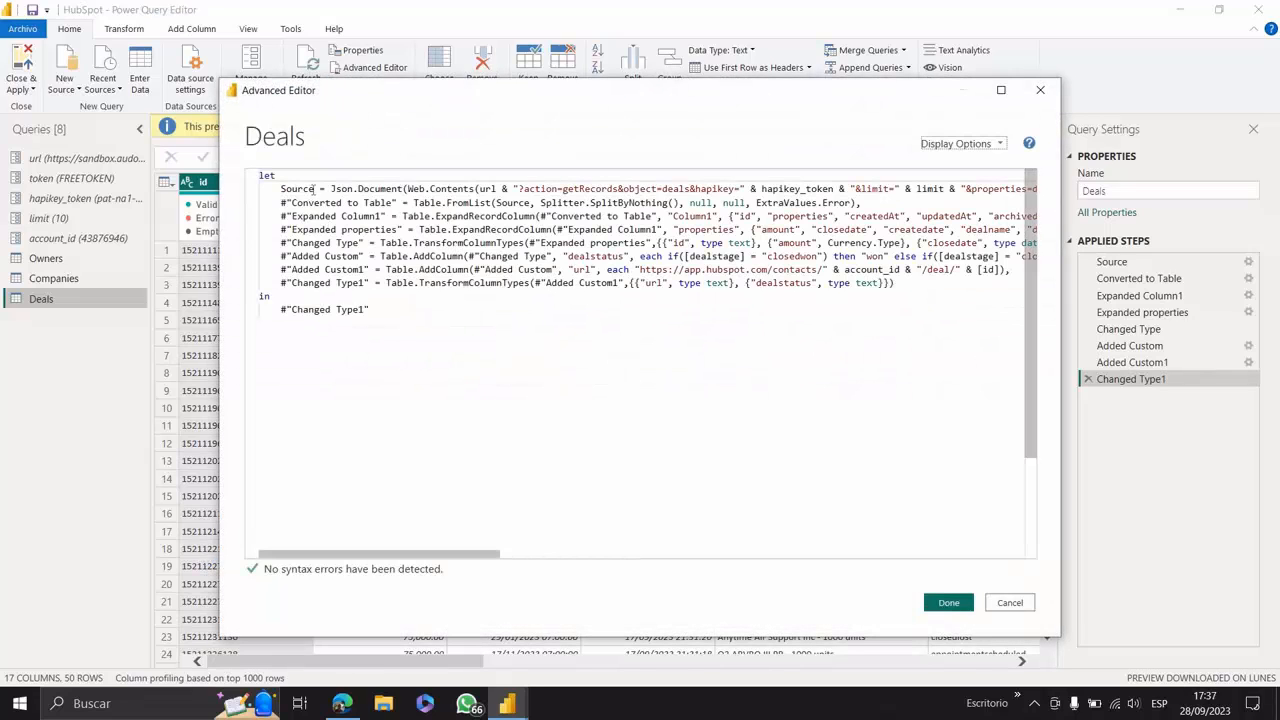
drag(313, 188, 563, 188)
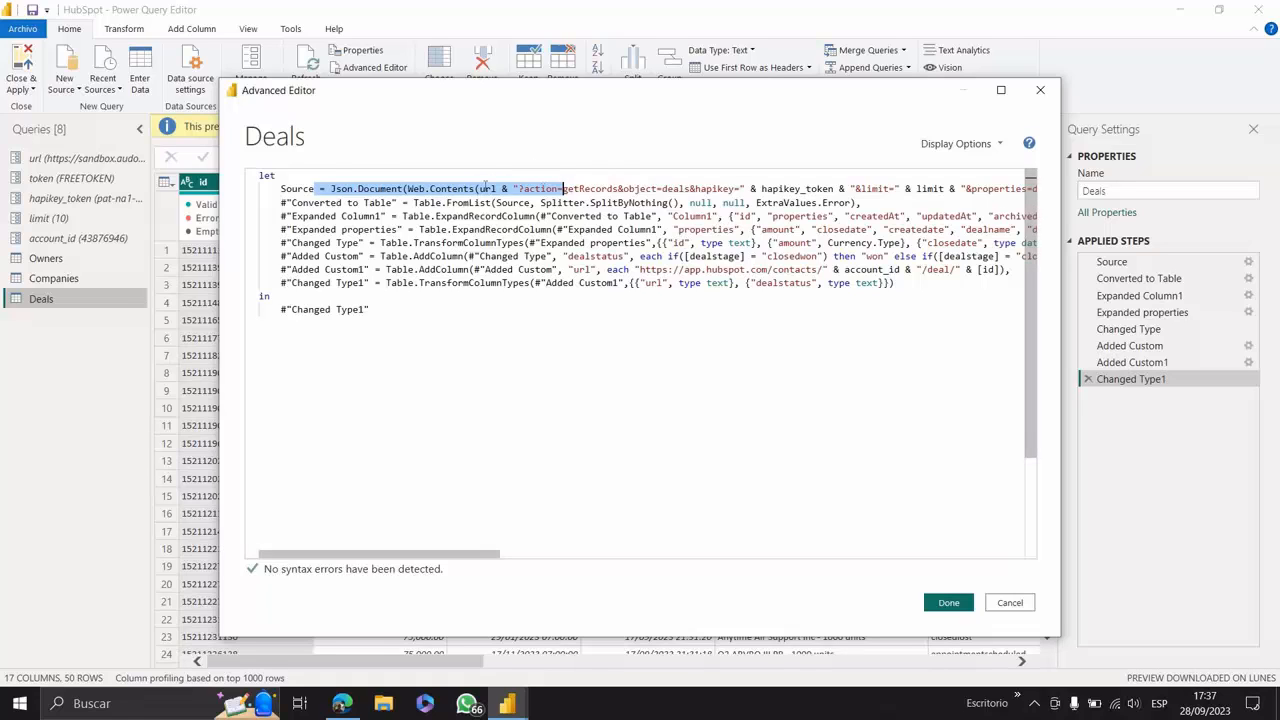
click(484, 188)
double_click(484, 188)
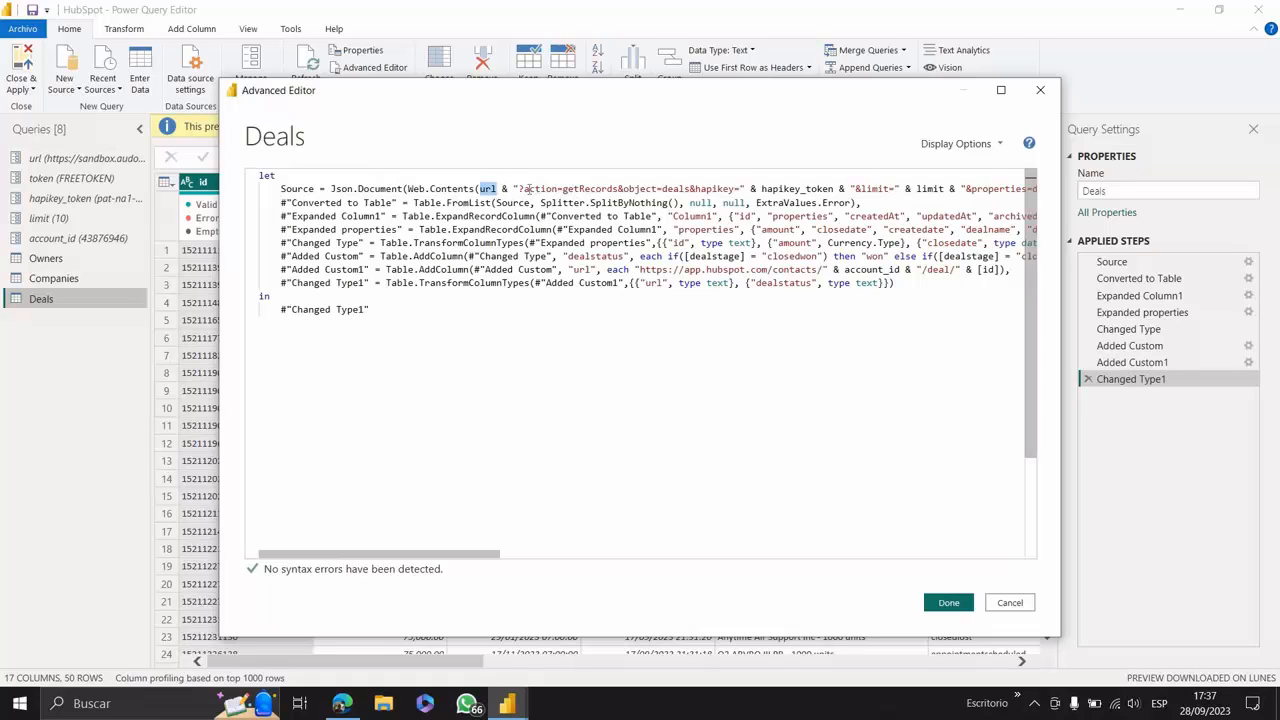
drag(527, 188, 624, 189)
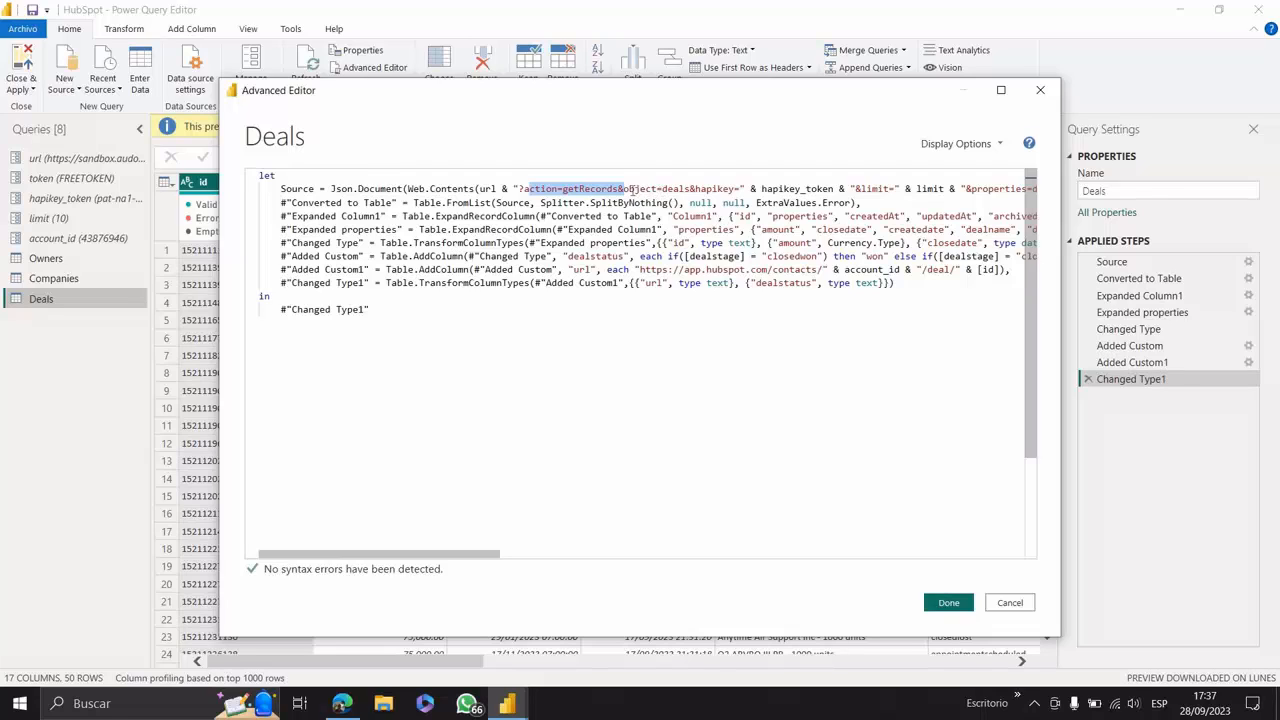
click(629, 189)
drag(668, 189, 697, 189)
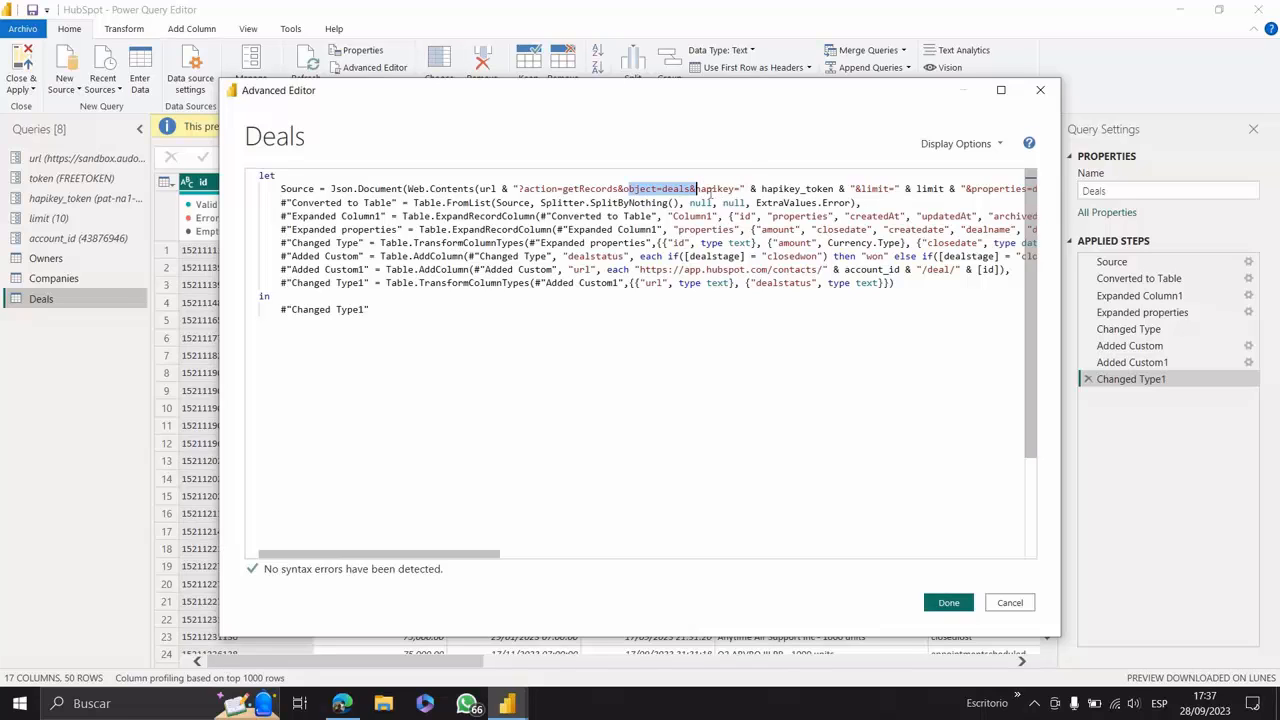
drag(706, 189, 948, 192)
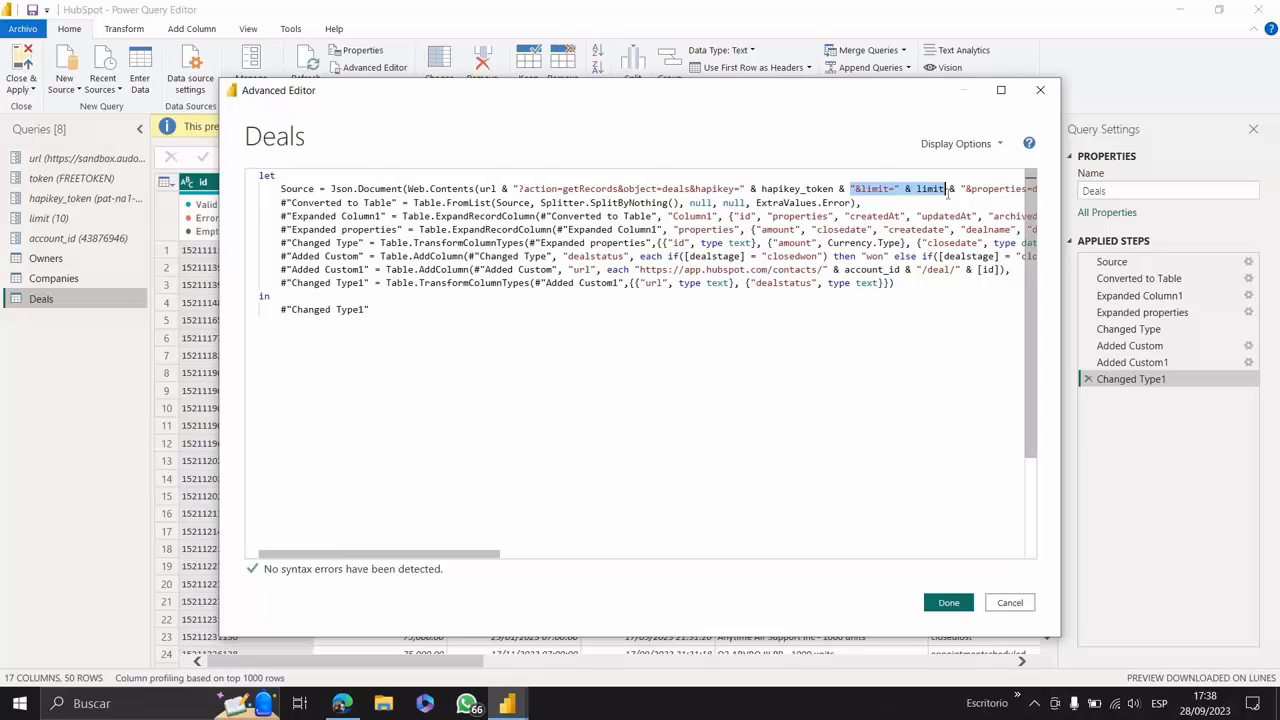
Examine the properties, associations and Authorization header parts of the Deals query's Source line, then close the Advanced Editor.
drag(455, 560, 660, 560)
click(305, 188)
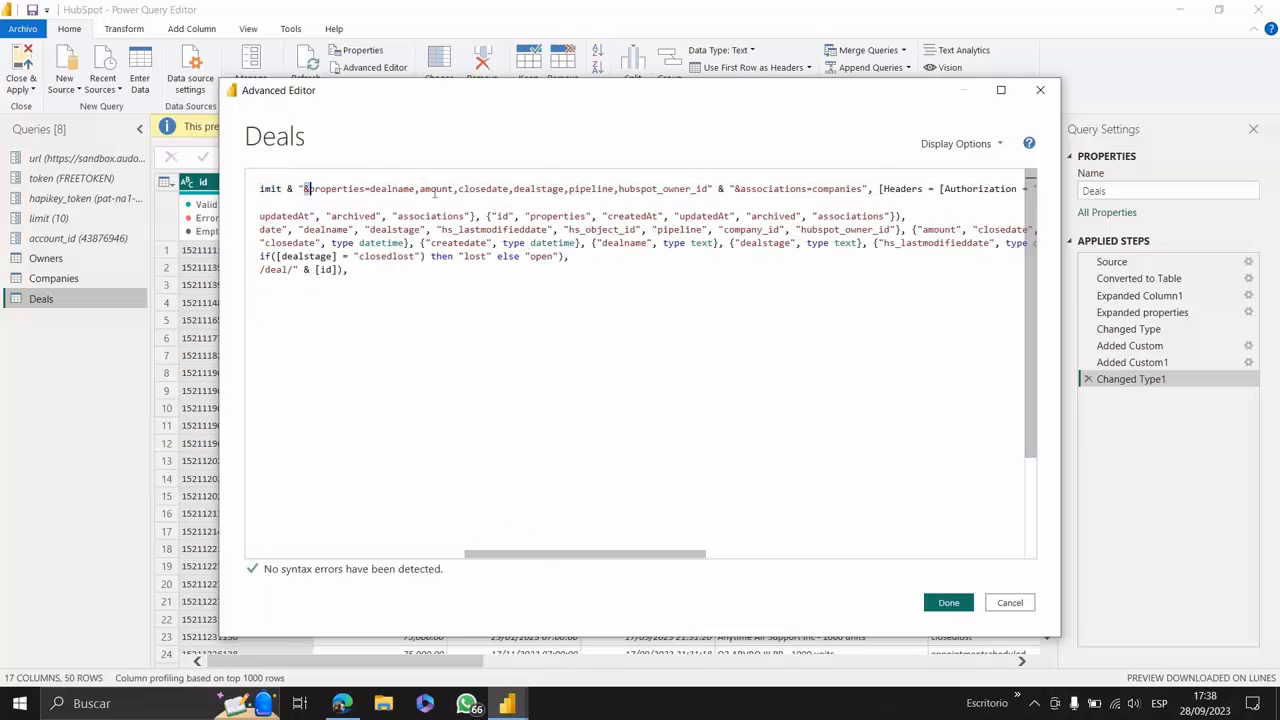
drag(305, 188, 799, 193)
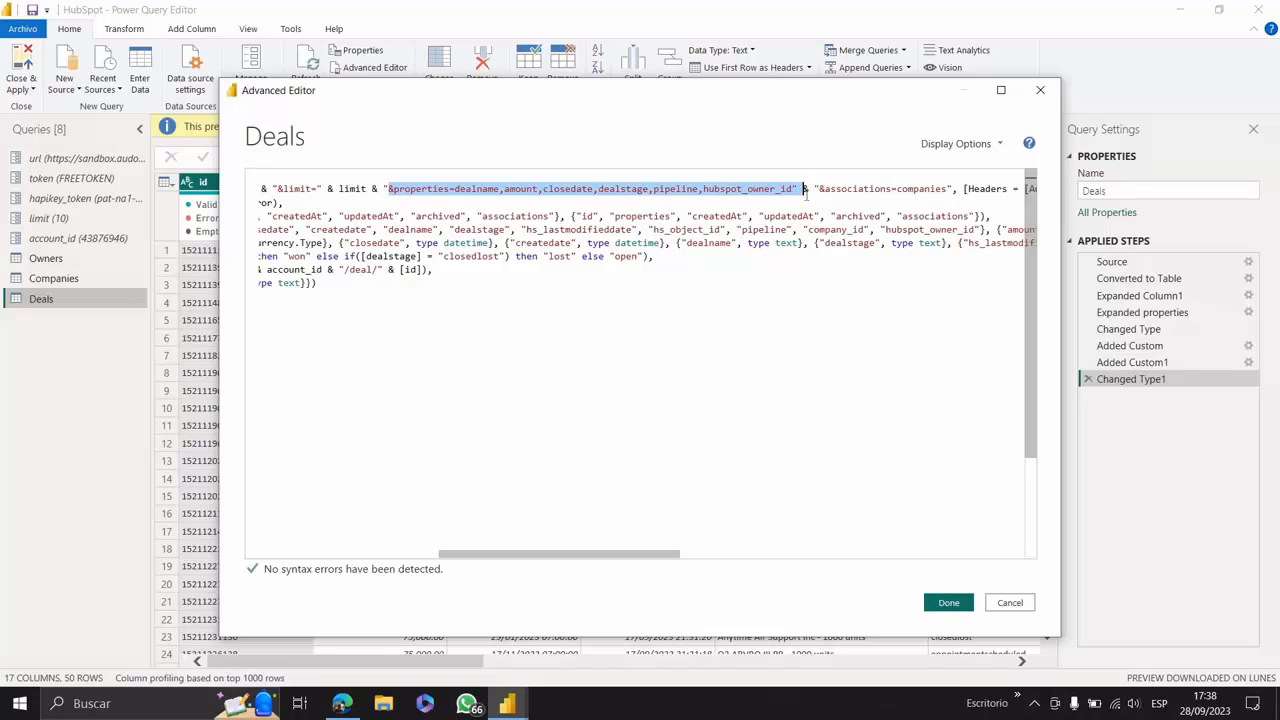
drag(821, 189, 955, 189)
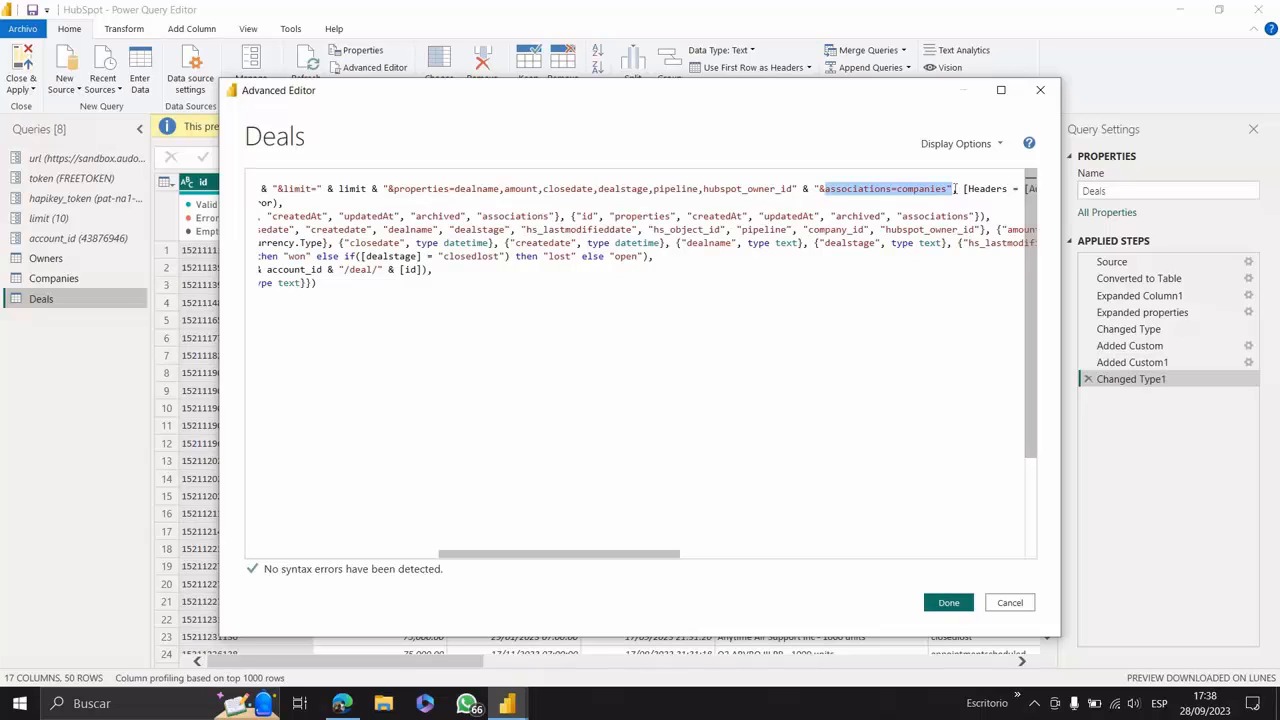
drag(963, 188, 1008, 195)
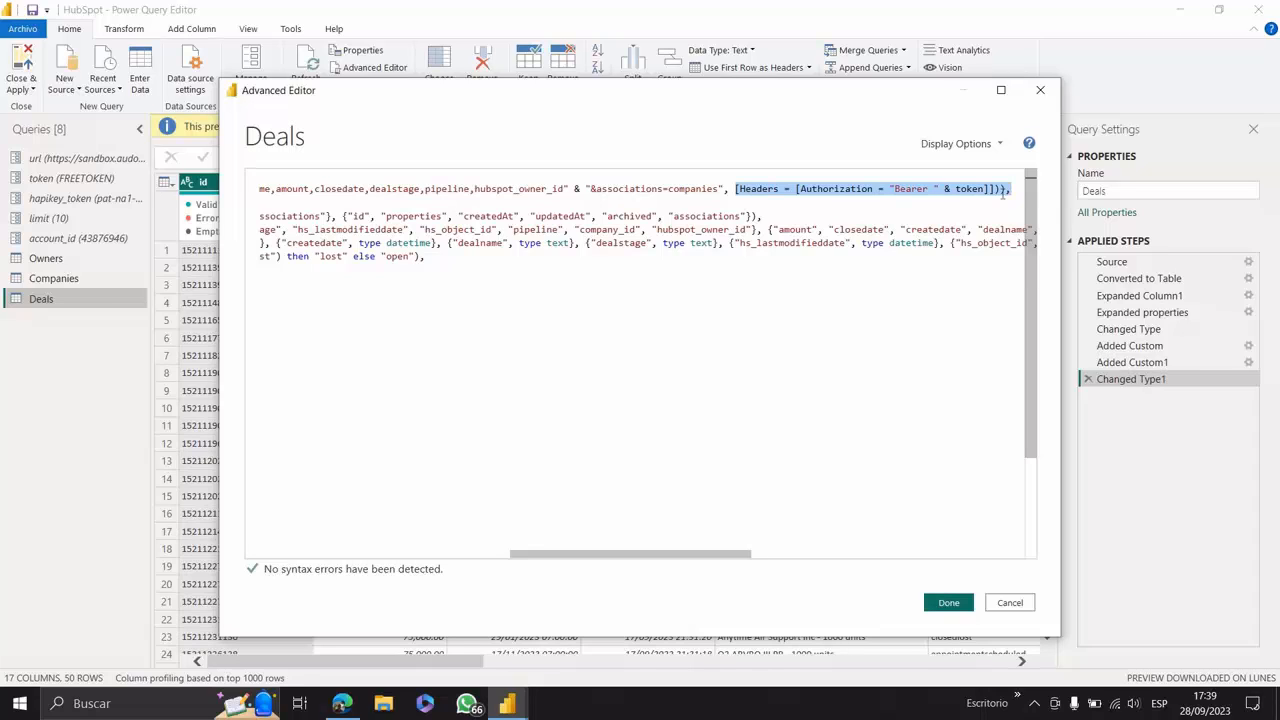
click(749, 489)
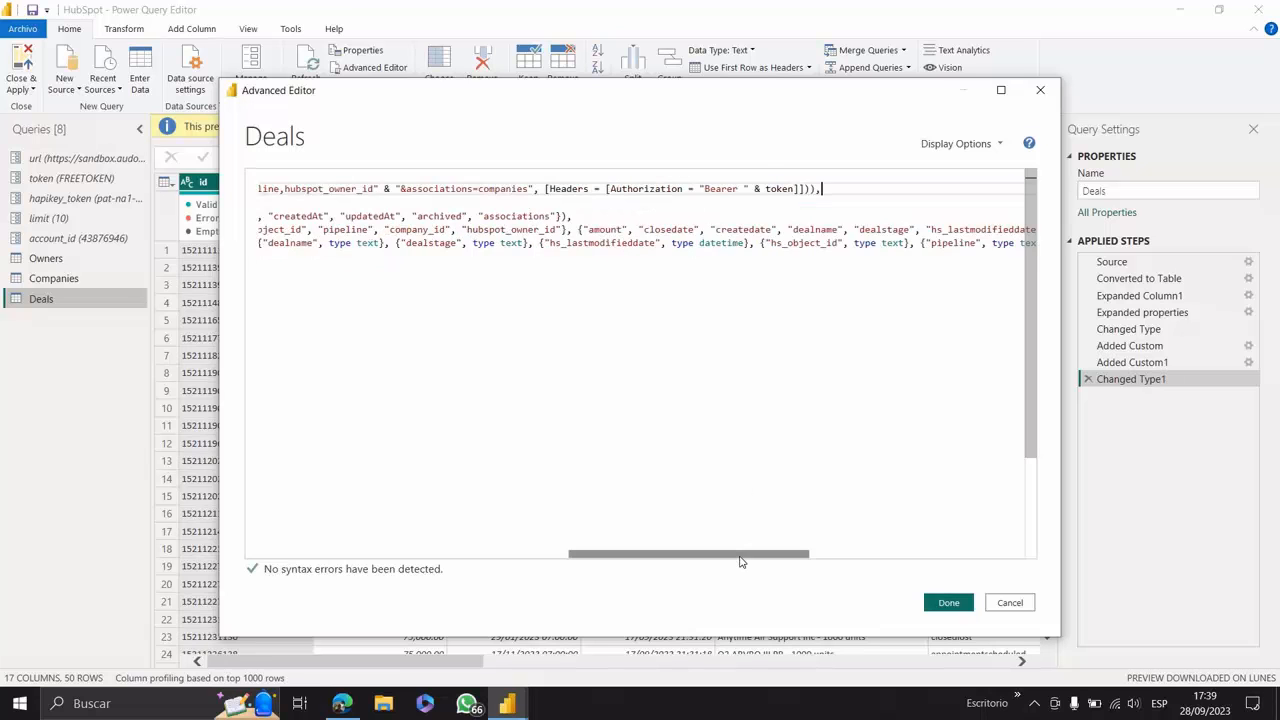
drag(737, 555, 408, 521)
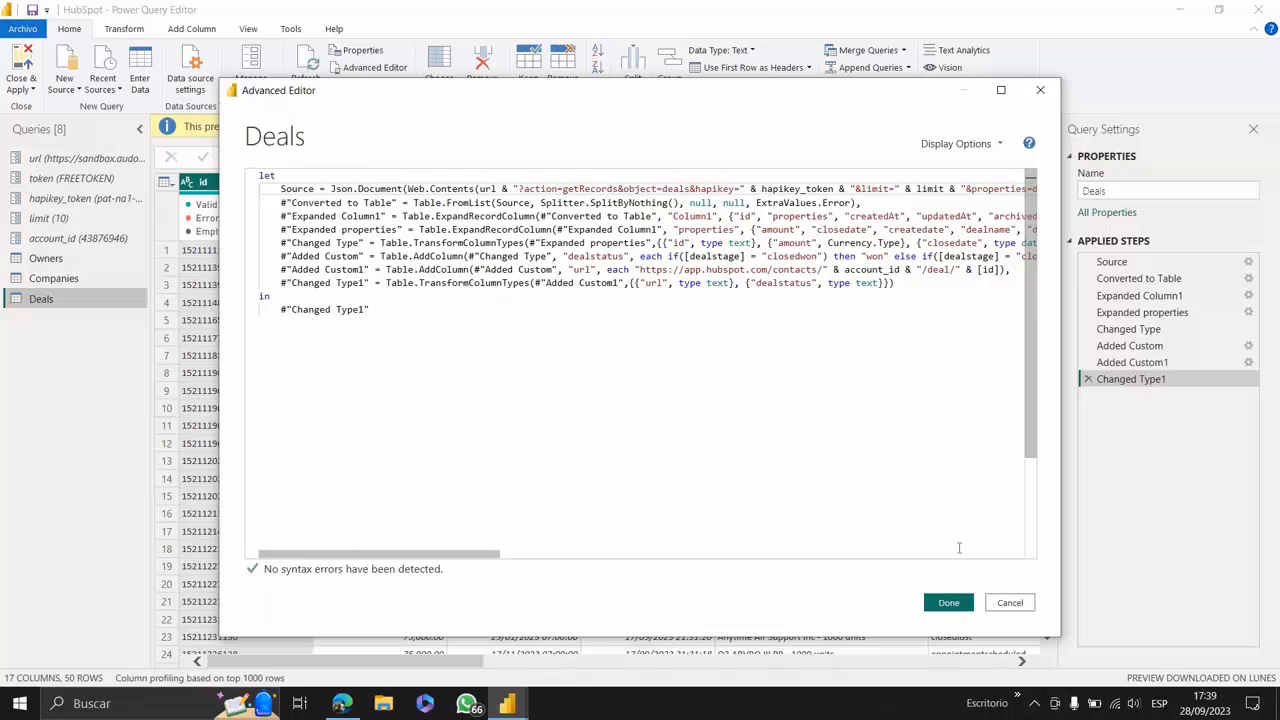
click(963, 601)
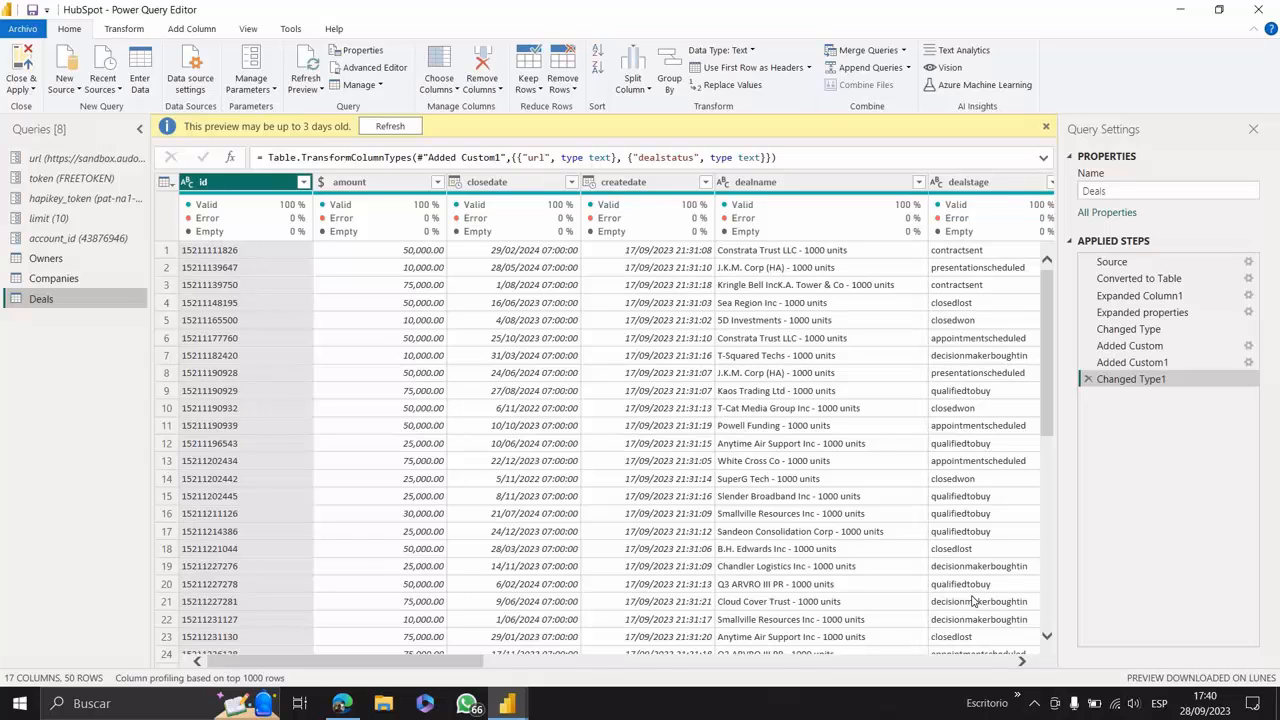
Switch to the browser and revisit the connector's GitHub repository and the HubSpot.pbix template page.
click(342, 703)
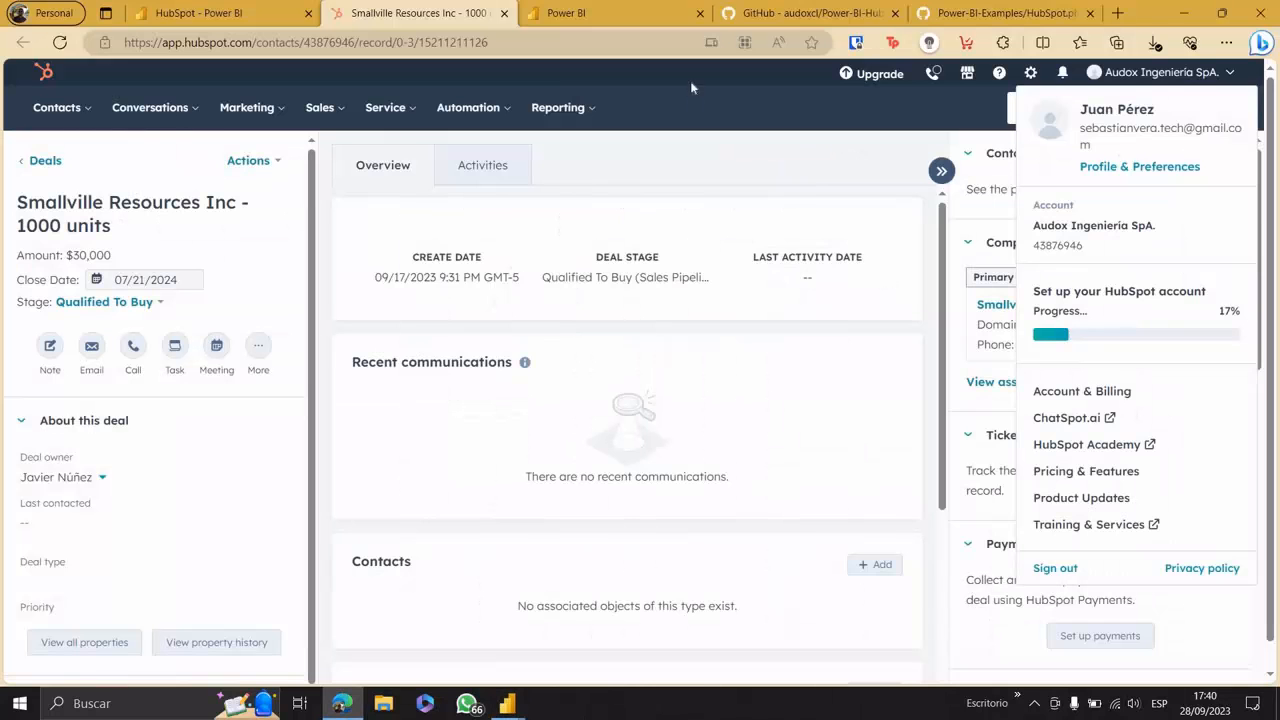
click(786, 8)
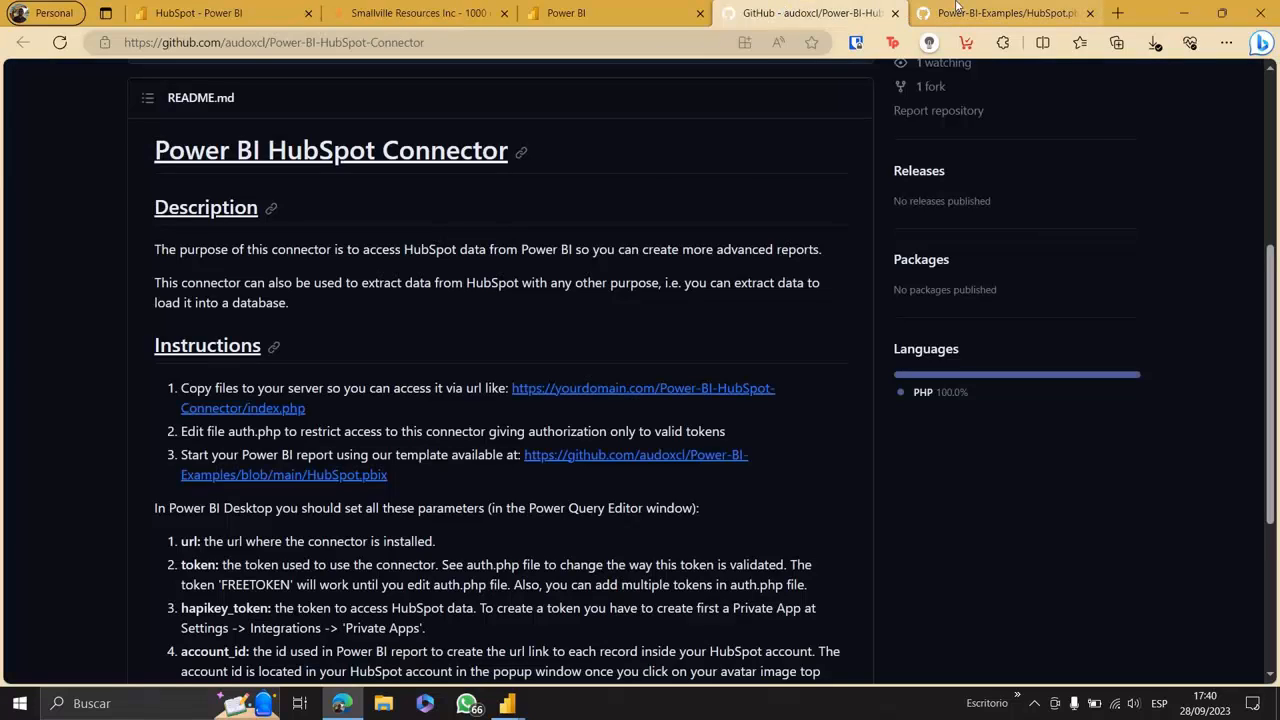
click(957, 8)
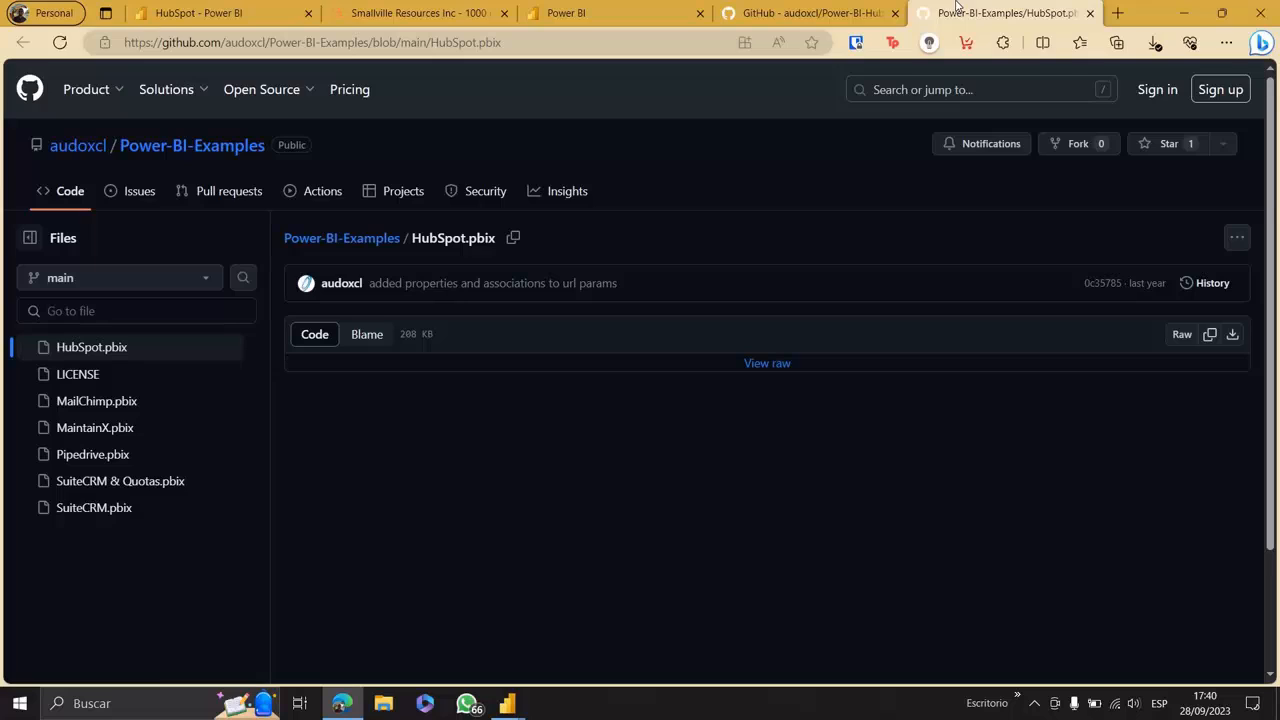